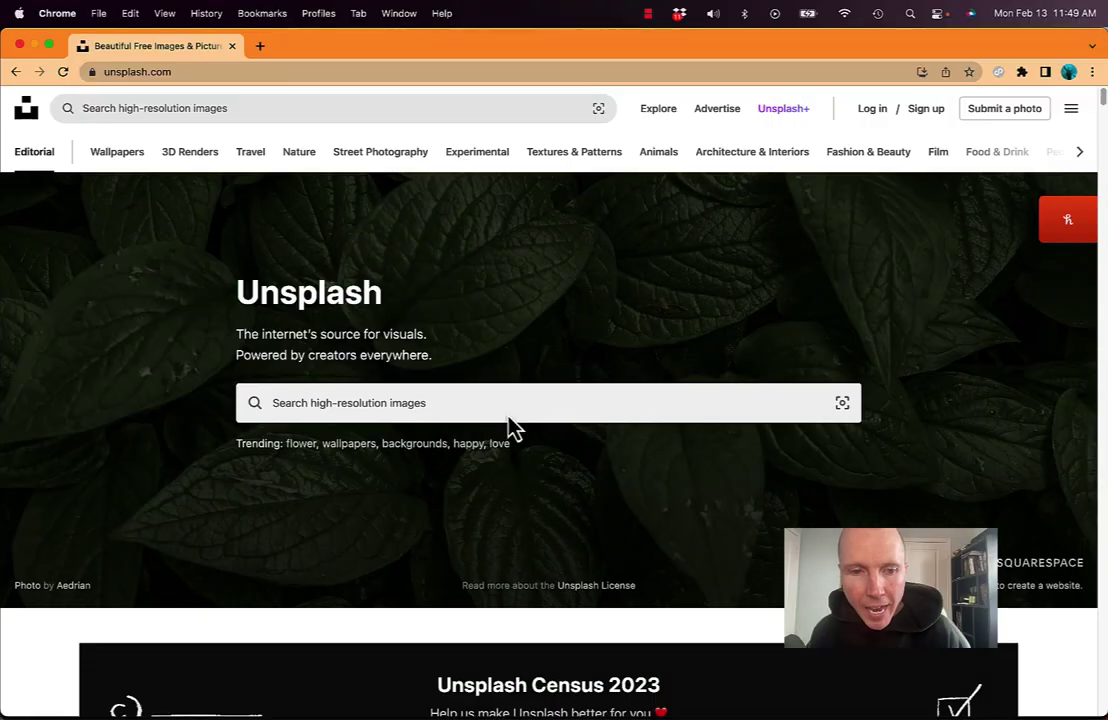
Step: Switch to Spotify and open the Save You single page by Manafest and Redlight King
click(710, 692)
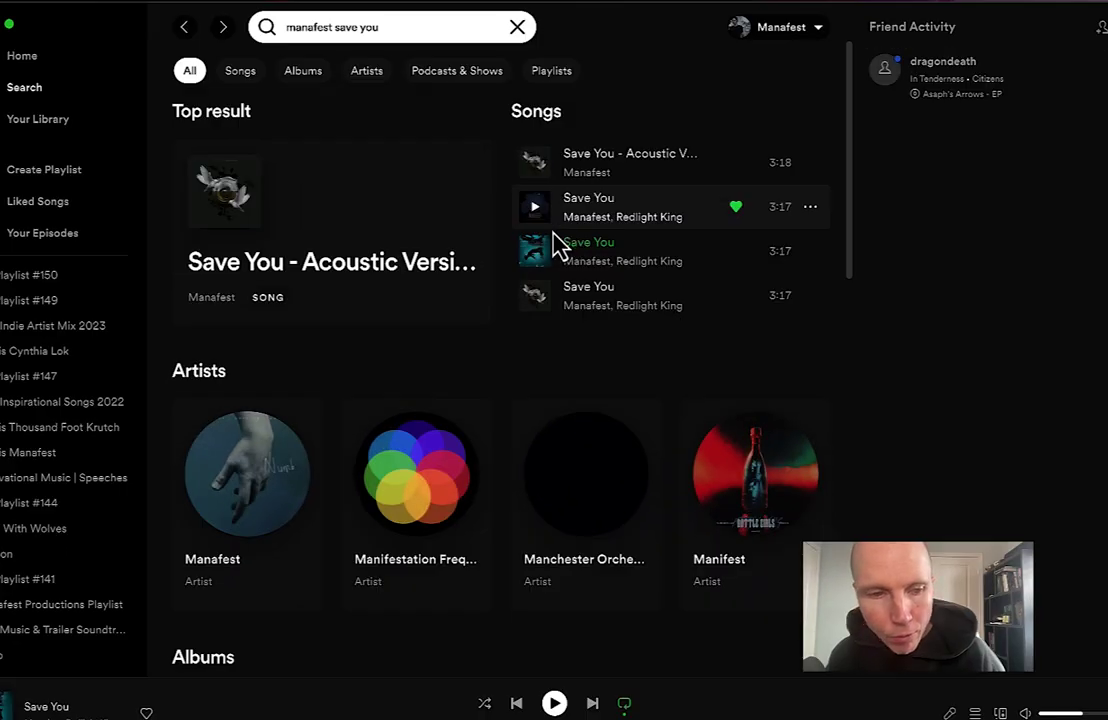
click(46, 707)
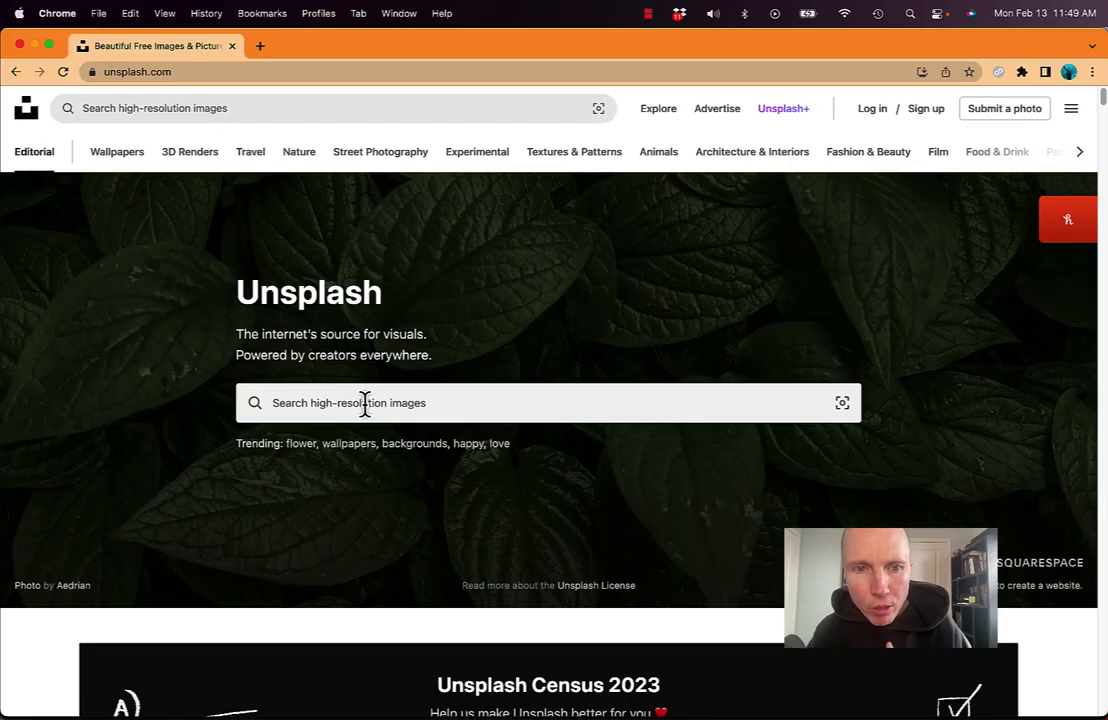
Step: Search Unsplash for 'dark forest' and open iStock's foggy autumn landscape photo in a new tab
click(341, 432)
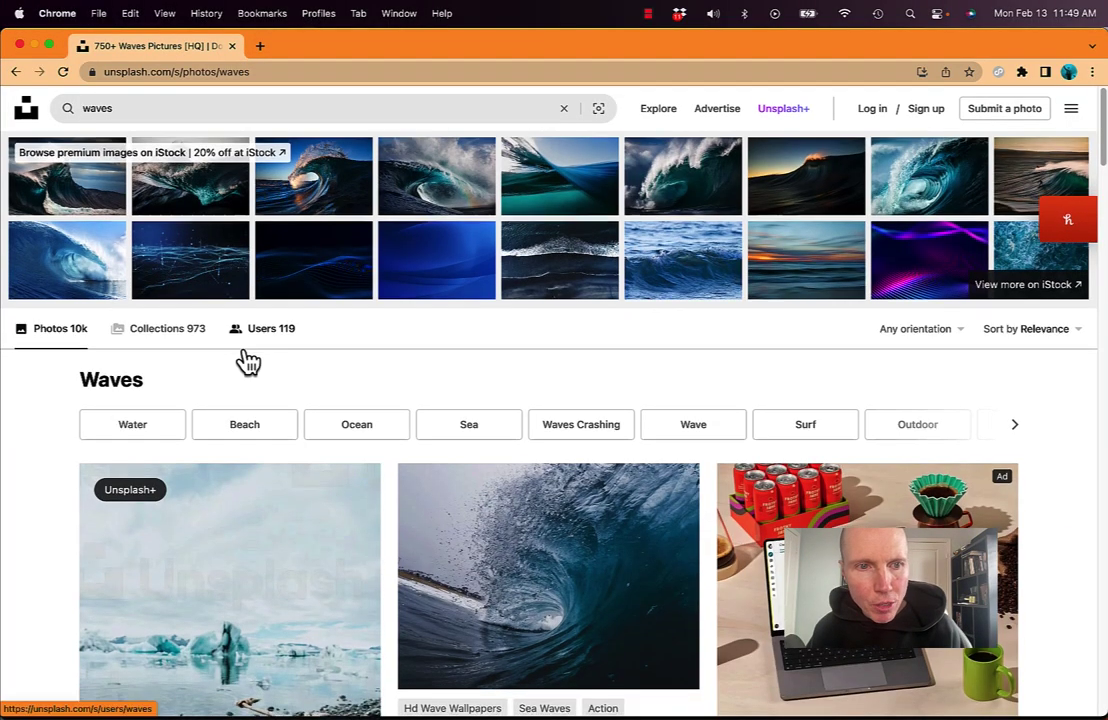
scroll(300, 410, down, 1)
scroll(410, 363, down, 2)
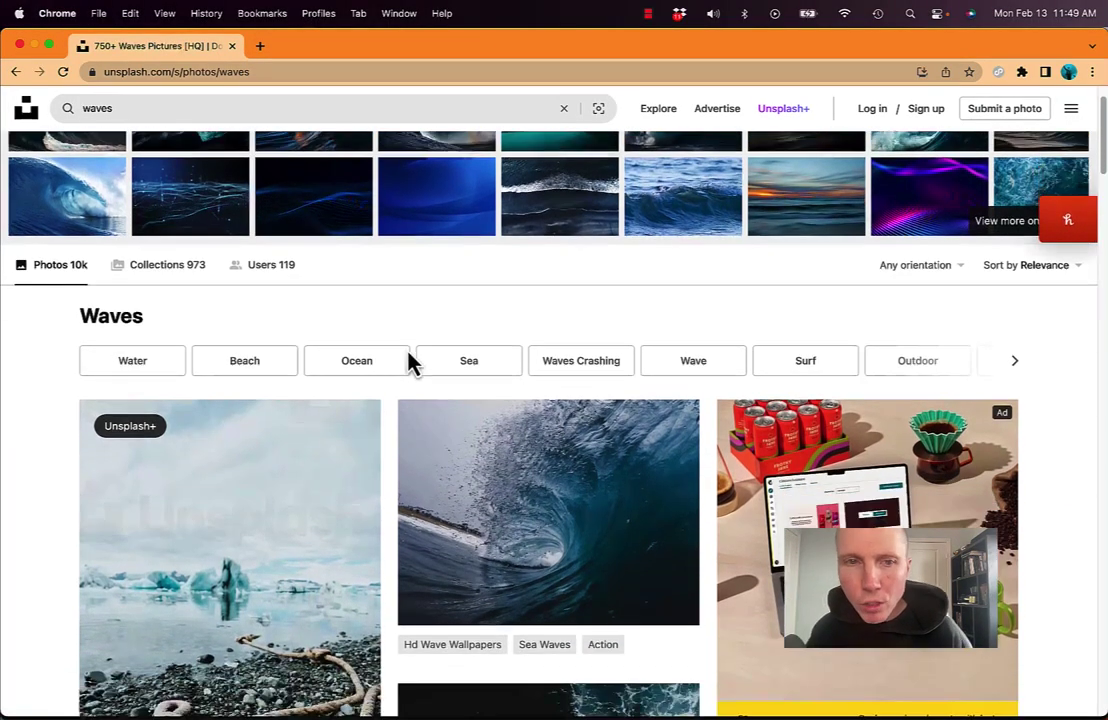
scroll(408, 365, up, 2)
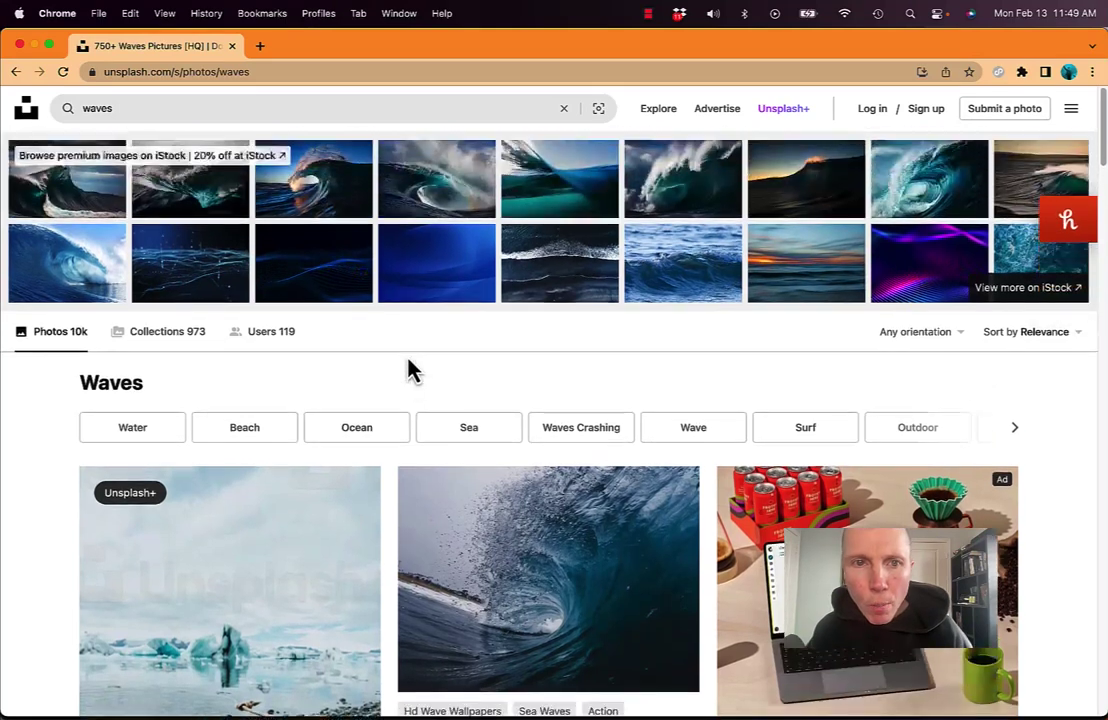
click(161, 108)
text(dark dores)
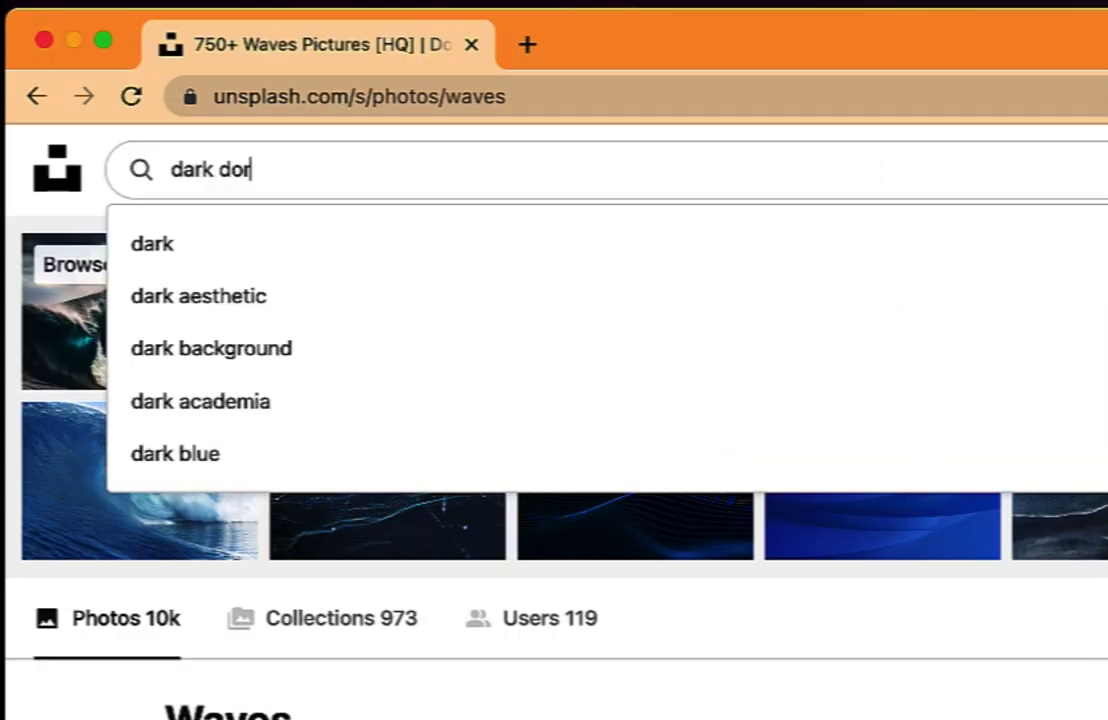
key(alt+BackSpace)
text(forest)
key(Return)
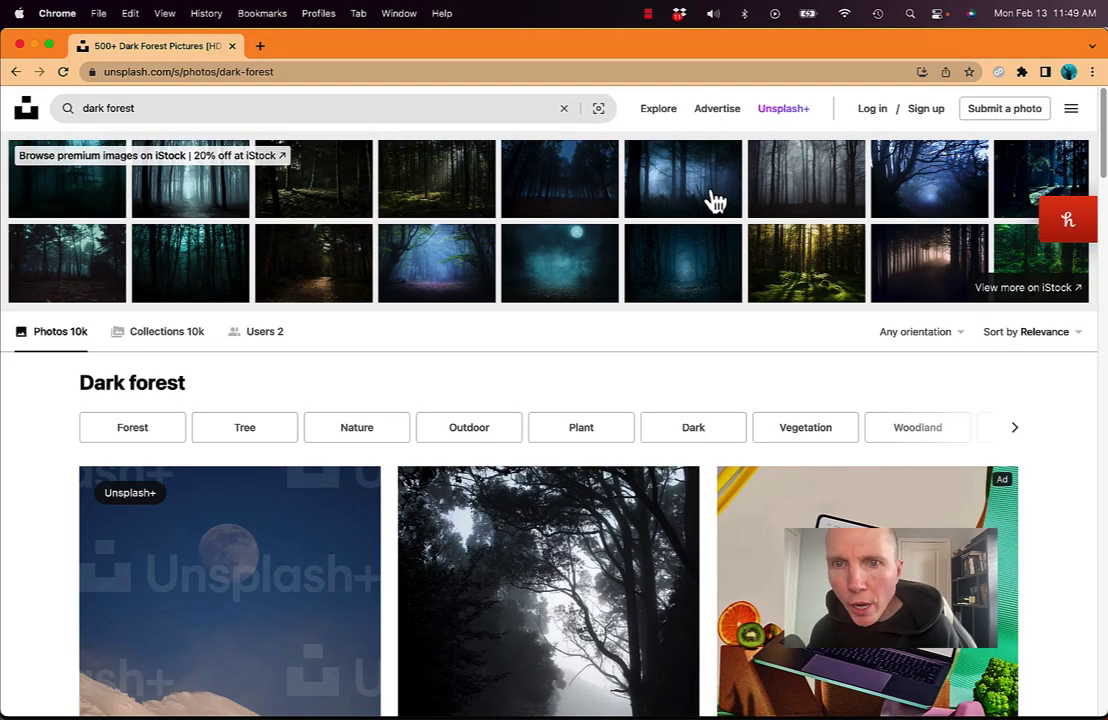
click(715, 200)
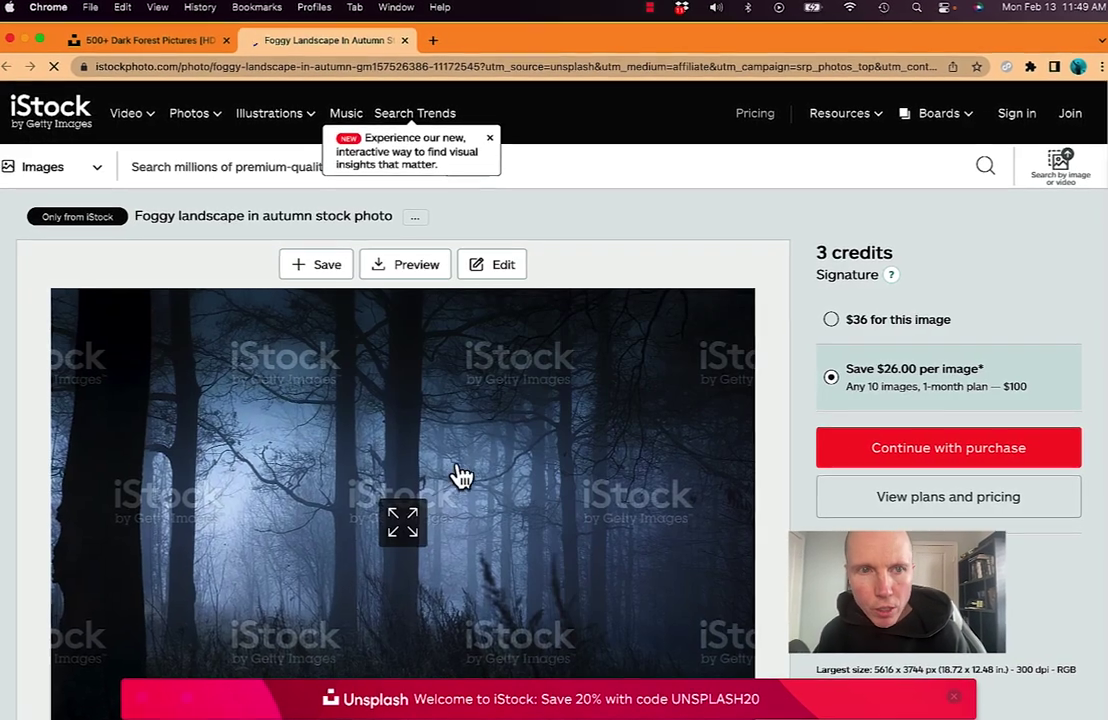
Step: Close the iStock tab and open the full-moon tree silhouette photo from Related photos
click(404, 40)
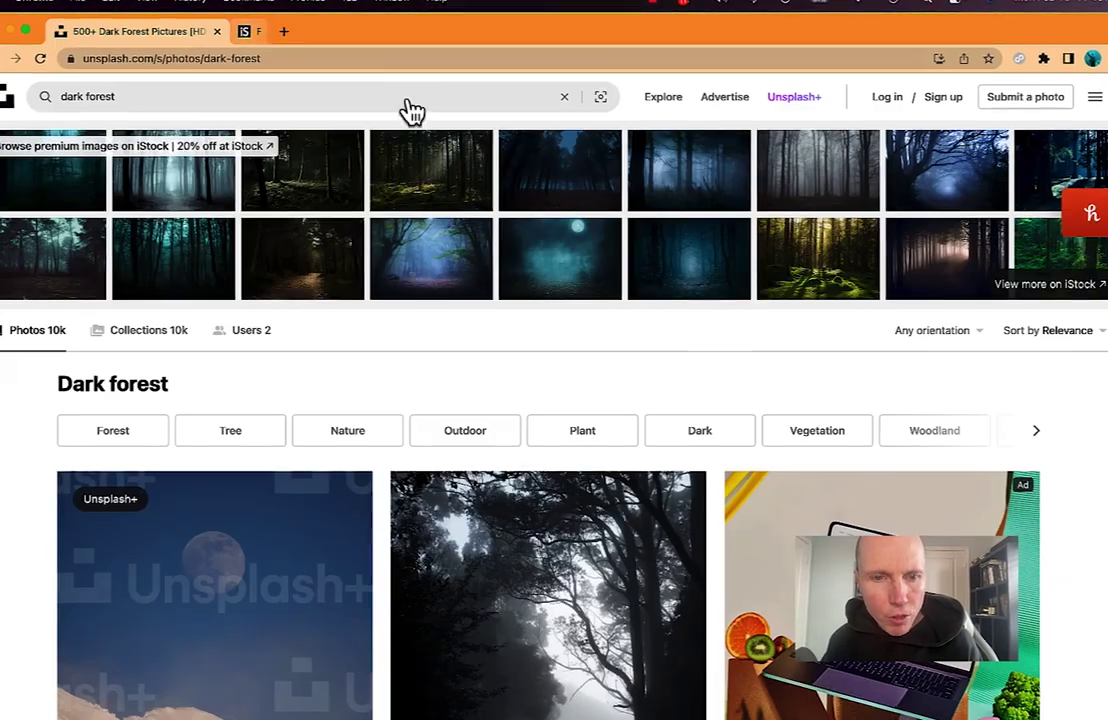
scroll(410, 287, down, 10)
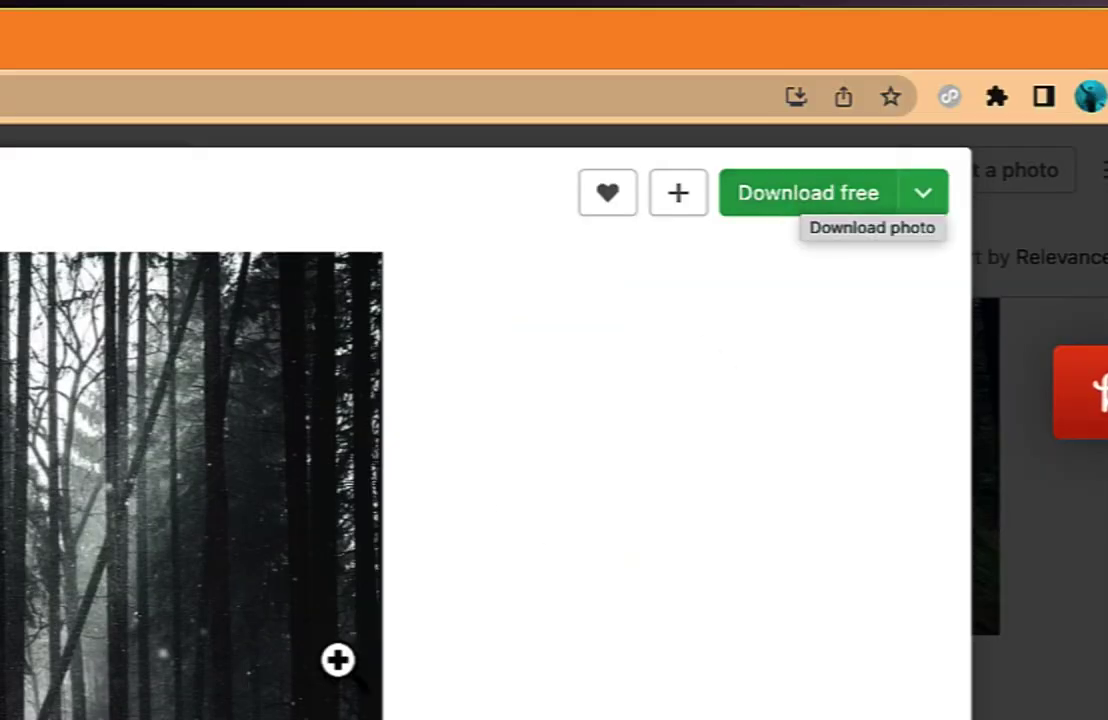
scroll(337, 659, down, 10)
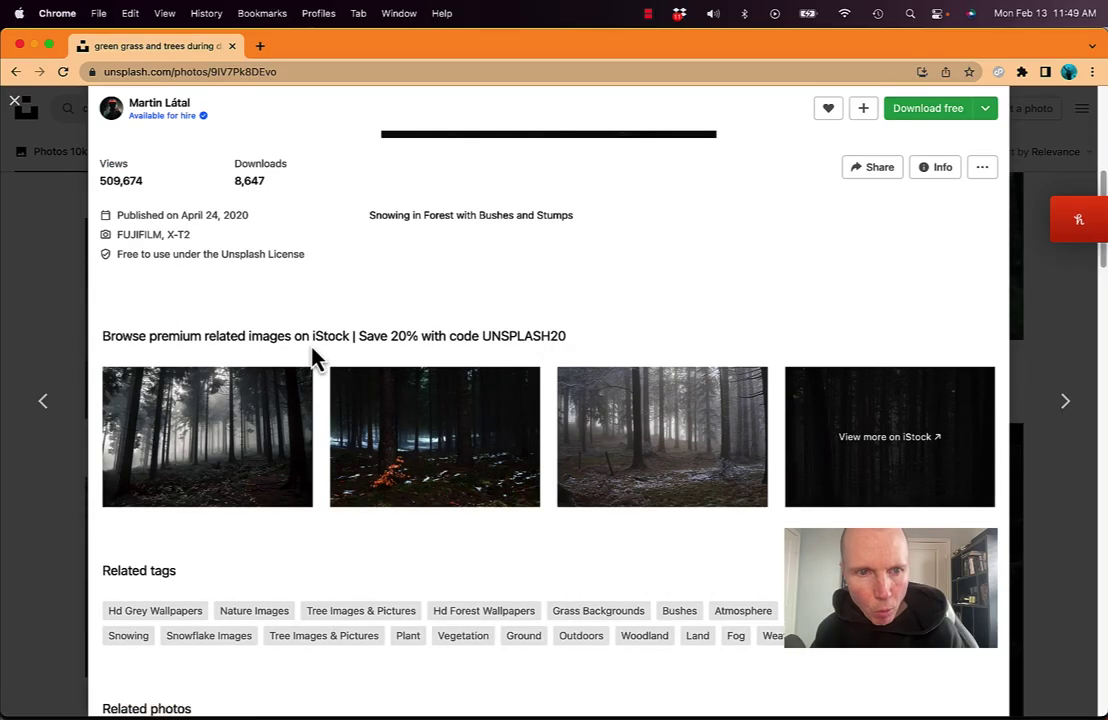
scroll(412, 510, down, 8)
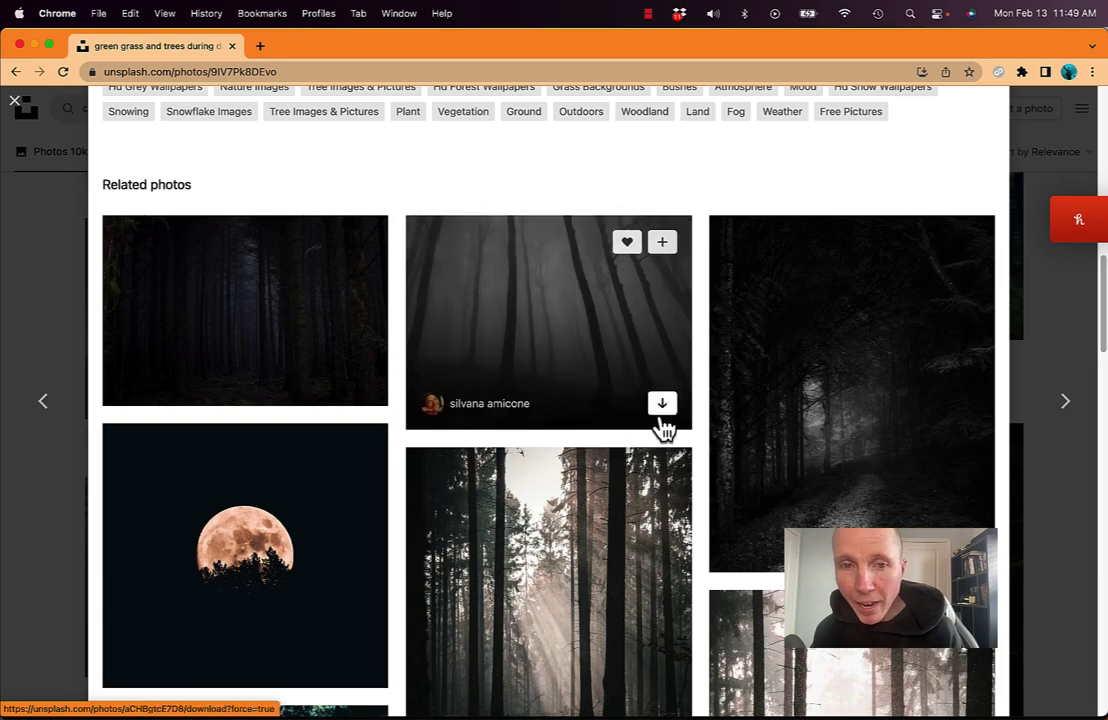
click(300, 587)
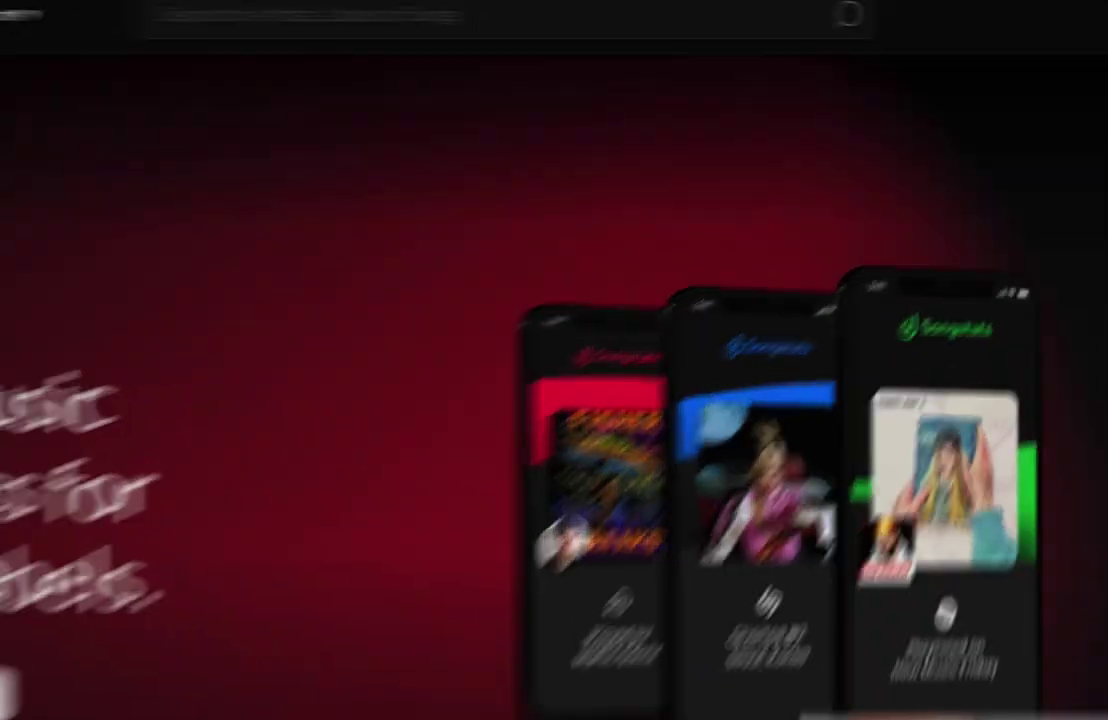
Step: Open Manafest's Spotify analytics: 151M streams, 903K monthly listeners, 893 current playlists
click(1066, 111)
click(845, 262)
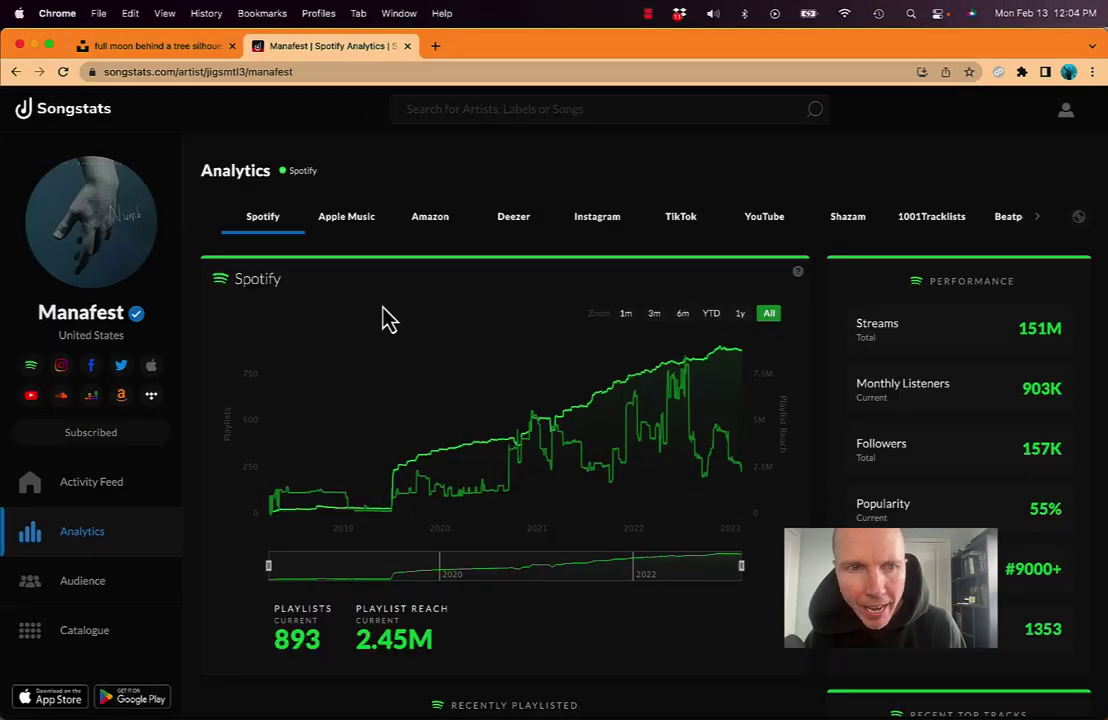
scroll(213, 378, down, 5)
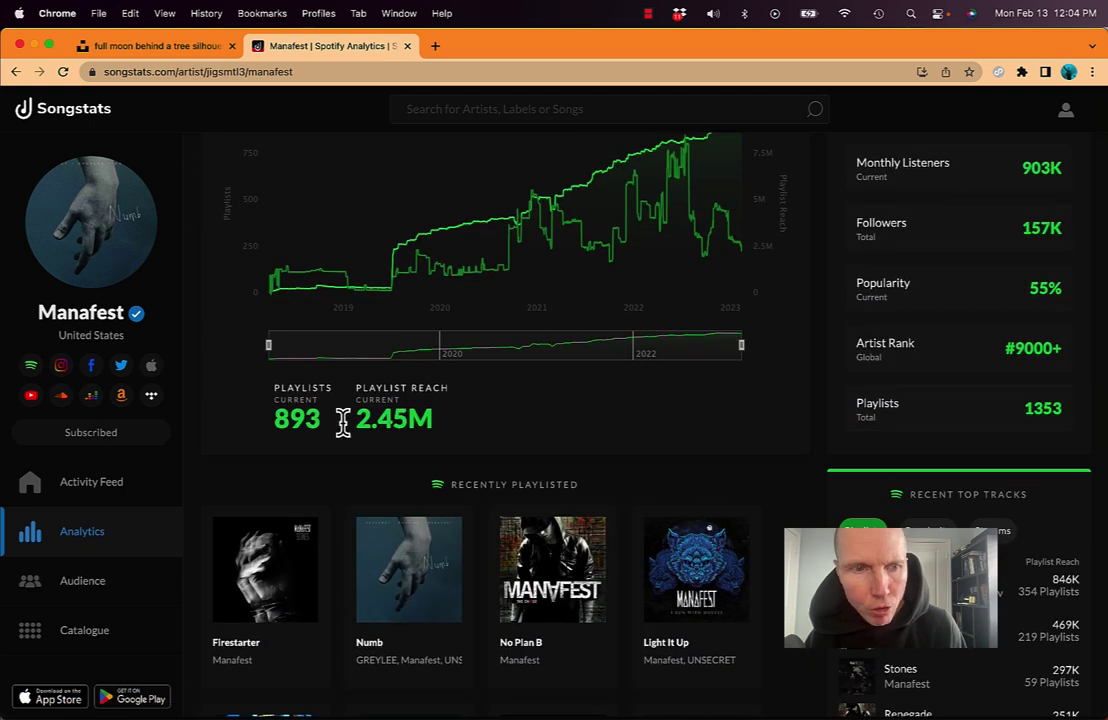
Step: Browse Manafest's Spotify Activity Feed, including milestones like Numb reaching 100,000 streams
click(100, 485)
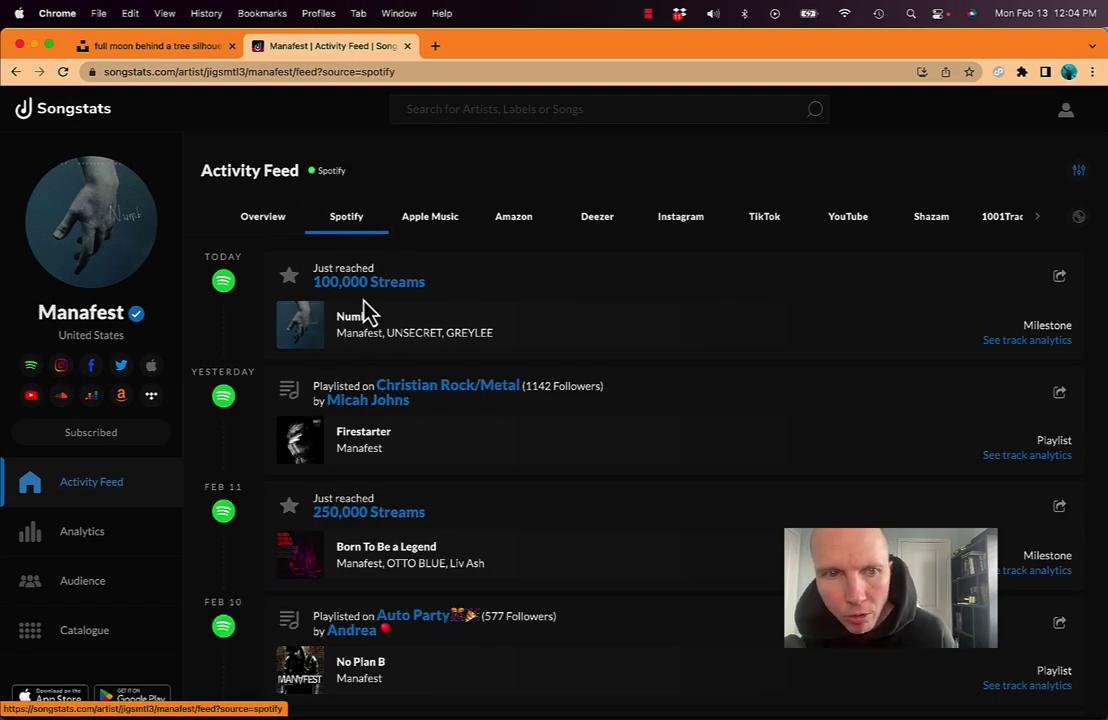
scroll(427, 331, down, 1)
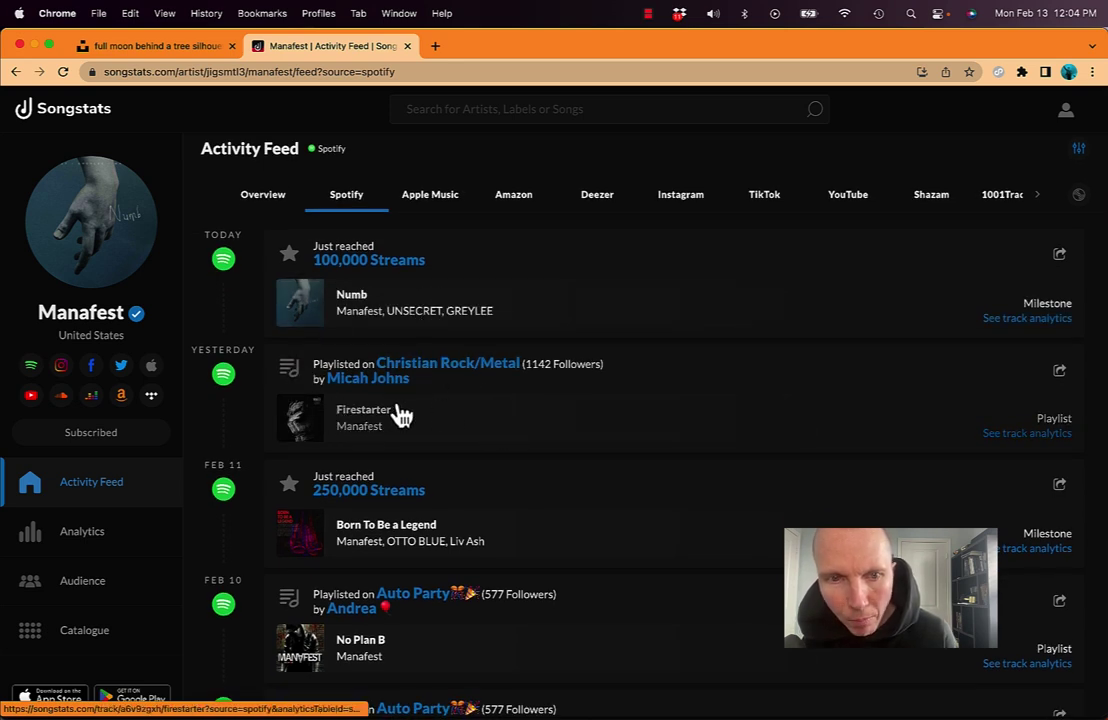
scroll(410, 410, down, 5)
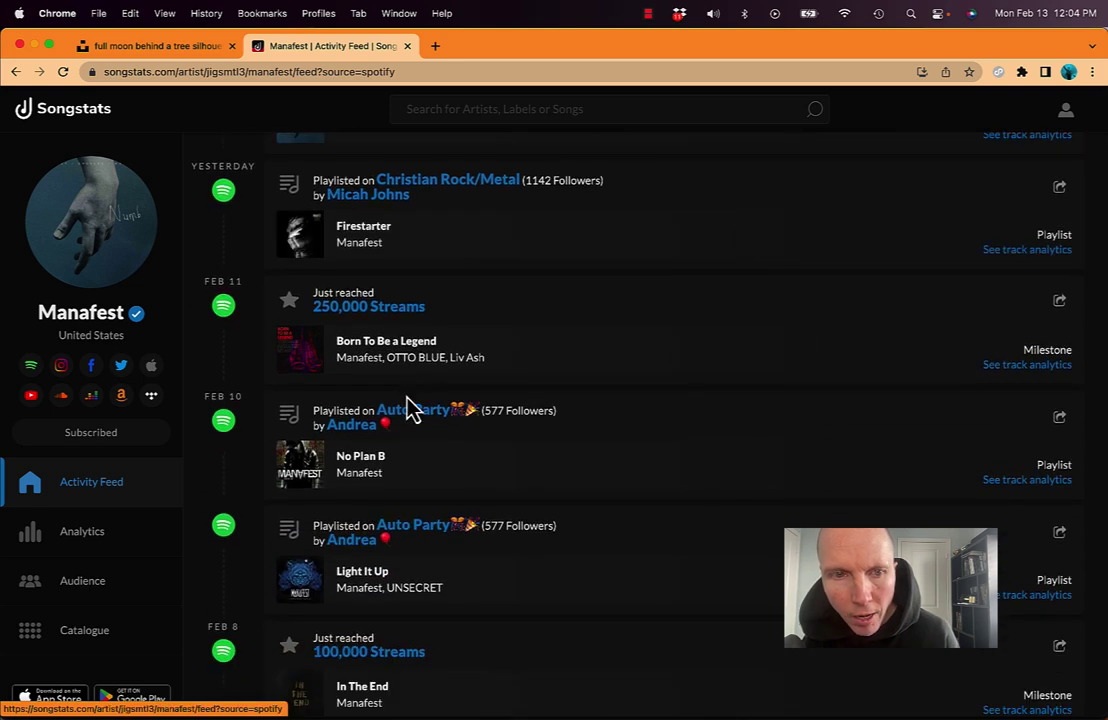
scroll(385, 318, down, 3)
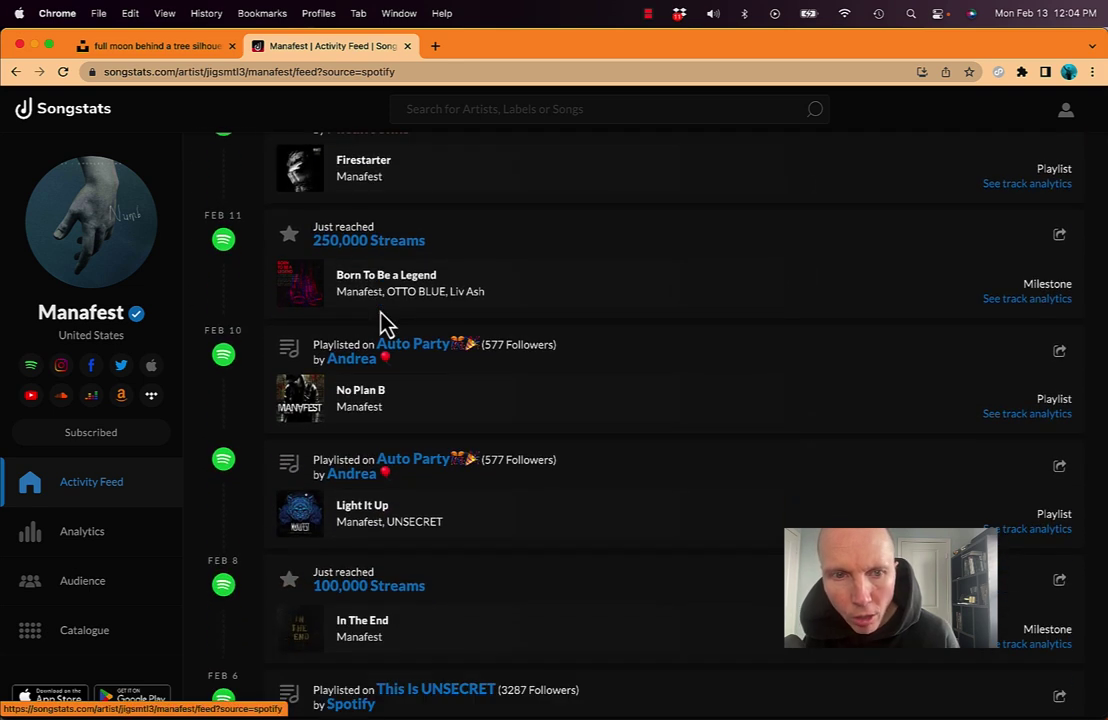
scroll(400, 385, down, 3)
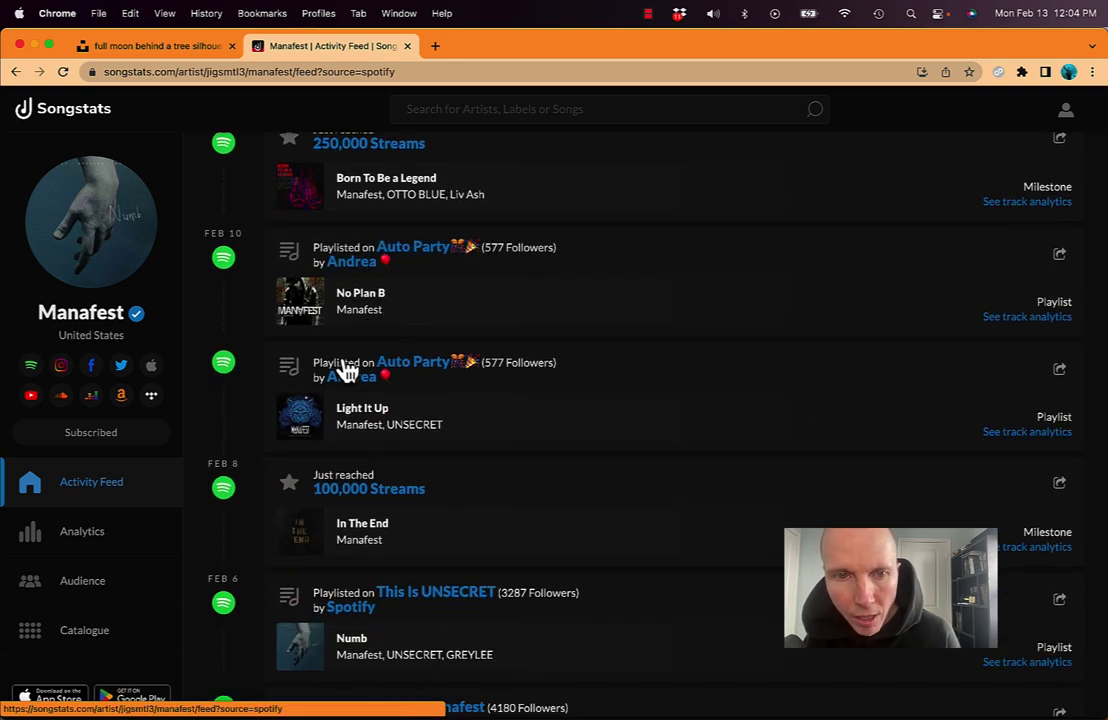
scroll(445, 386, down, 4)
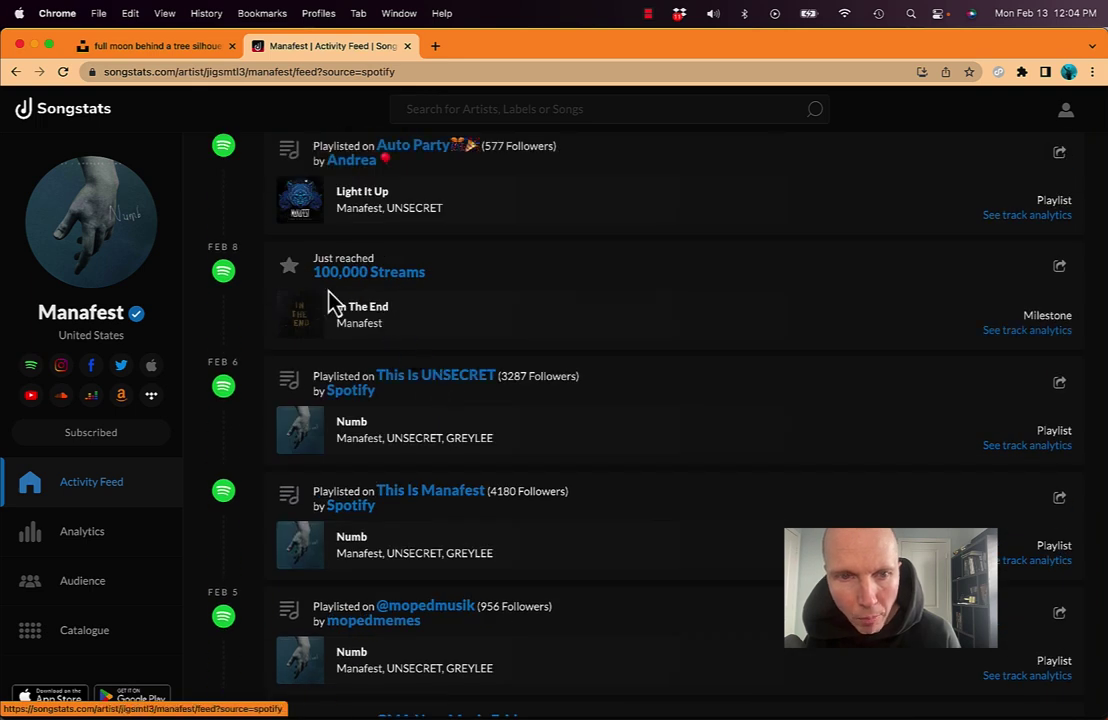
scroll(465, 440, down, 6)
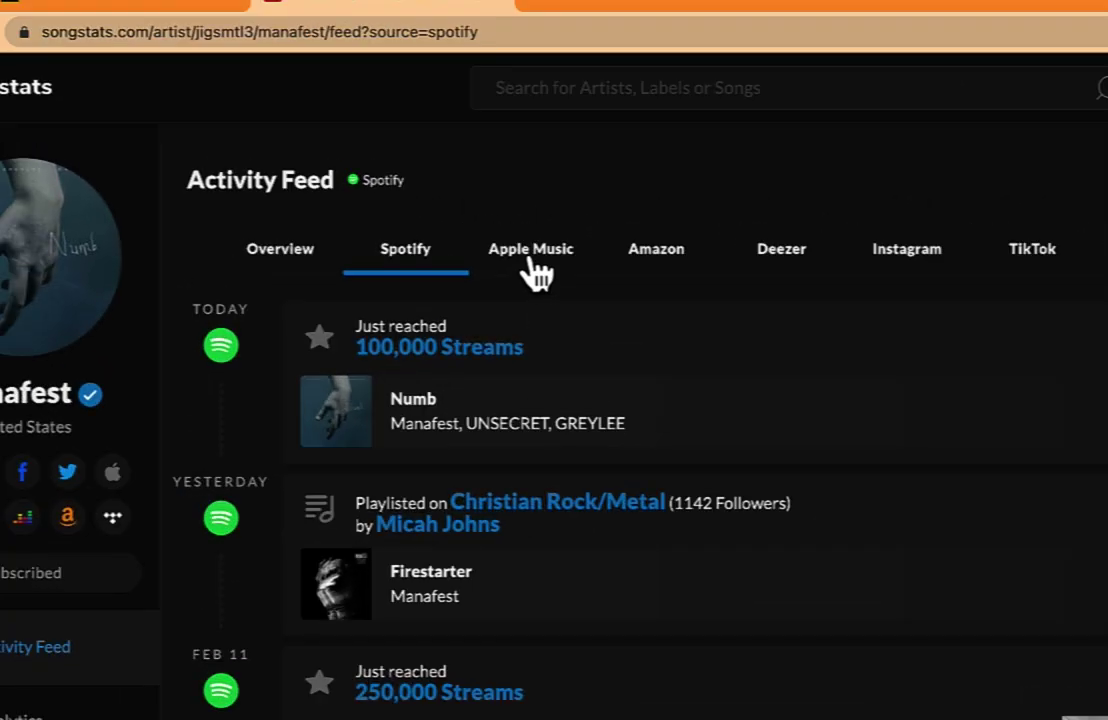
Step: Switch the activity feed to Apple Music and scroll through its entries
click(534, 262)
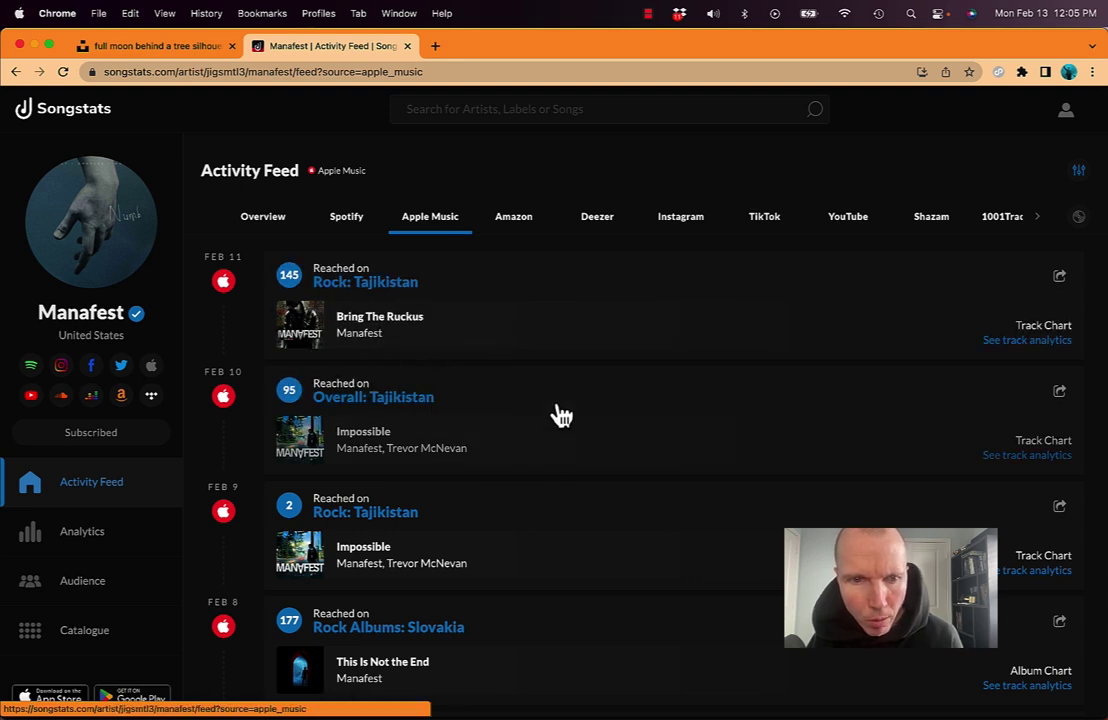
scroll(440, 456, down, 2)
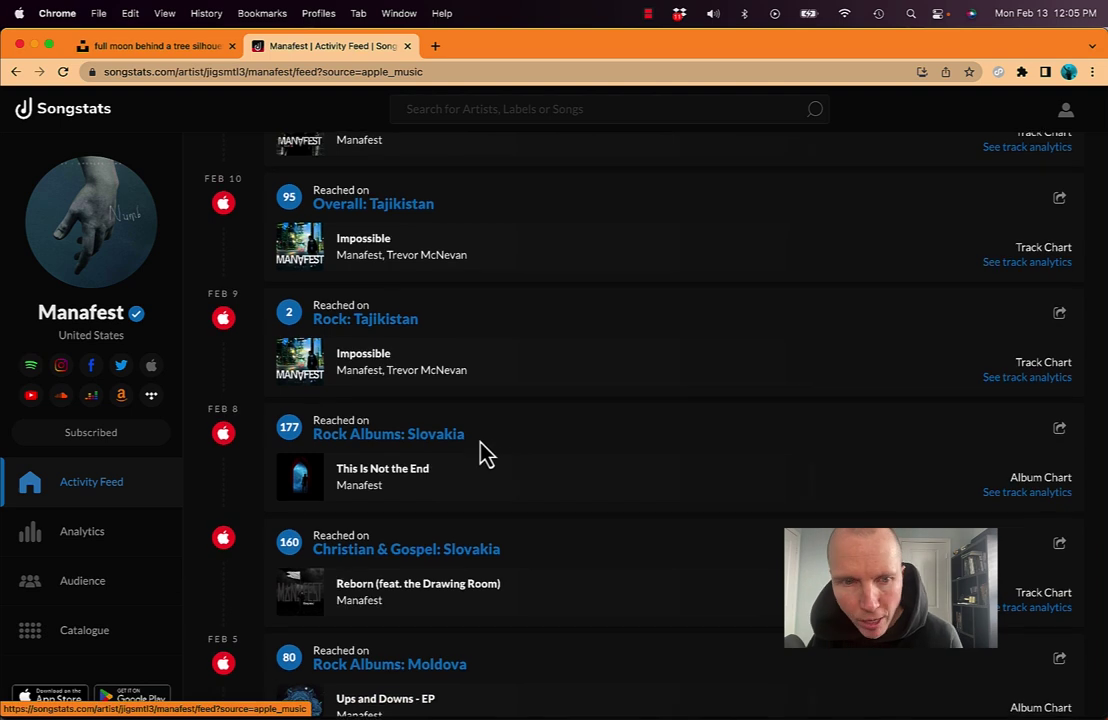
scroll(485, 453, down, 2)
scroll(418, 463, down, 3)
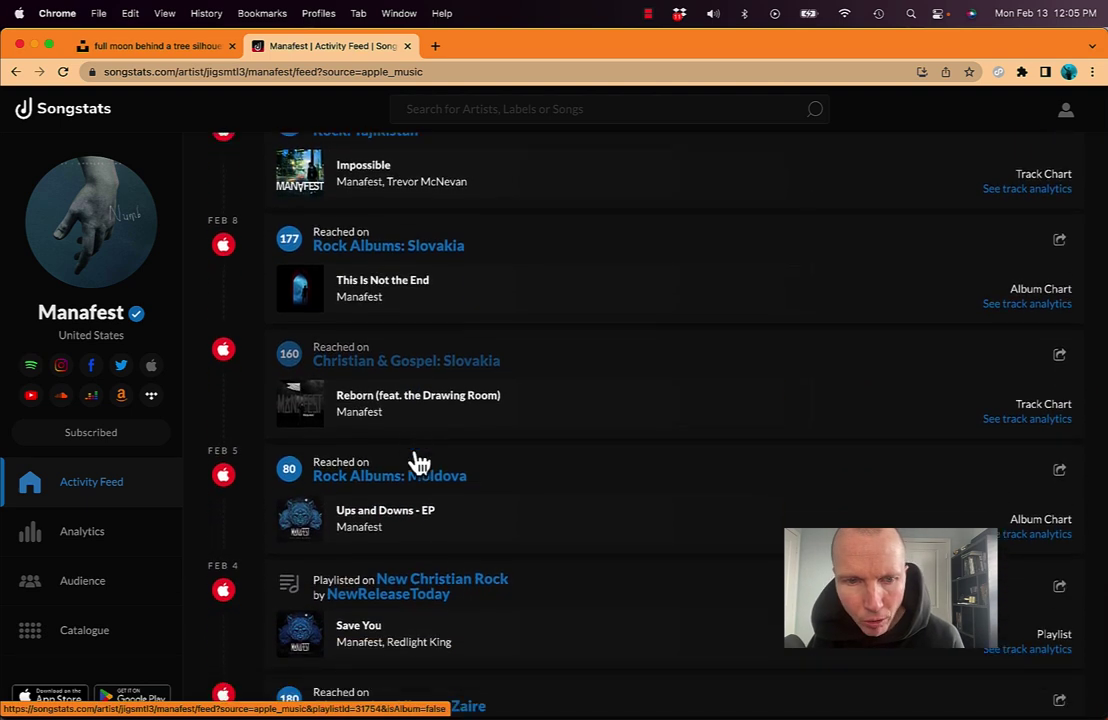
scroll(468, 470, down, 1)
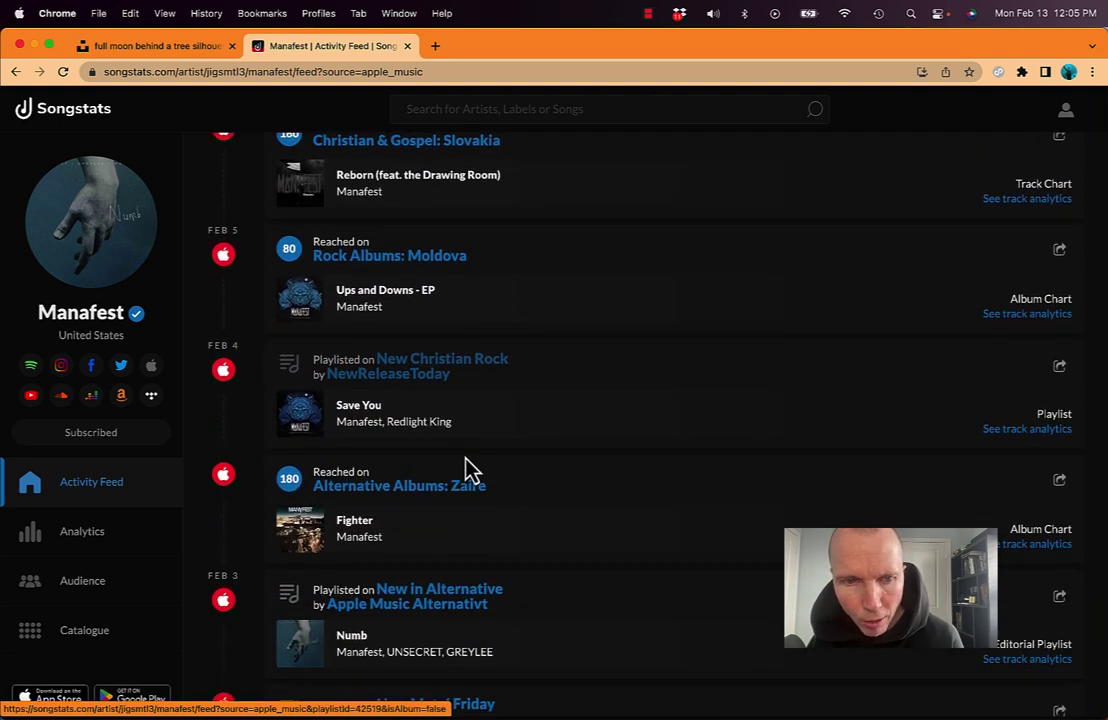
scroll(542, 403, down, 1)
scroll(546, 405, down, 1)
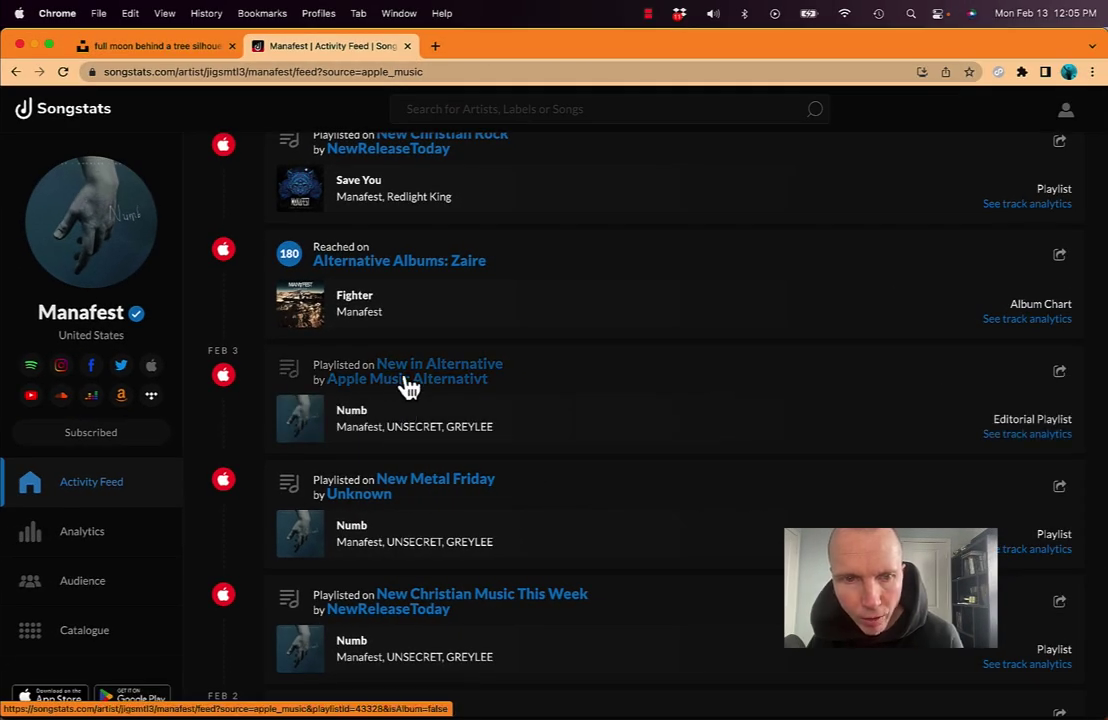
Step: Review the New in Alternative playlist stats, then show the artist's Shazam activity
click(409, 385)
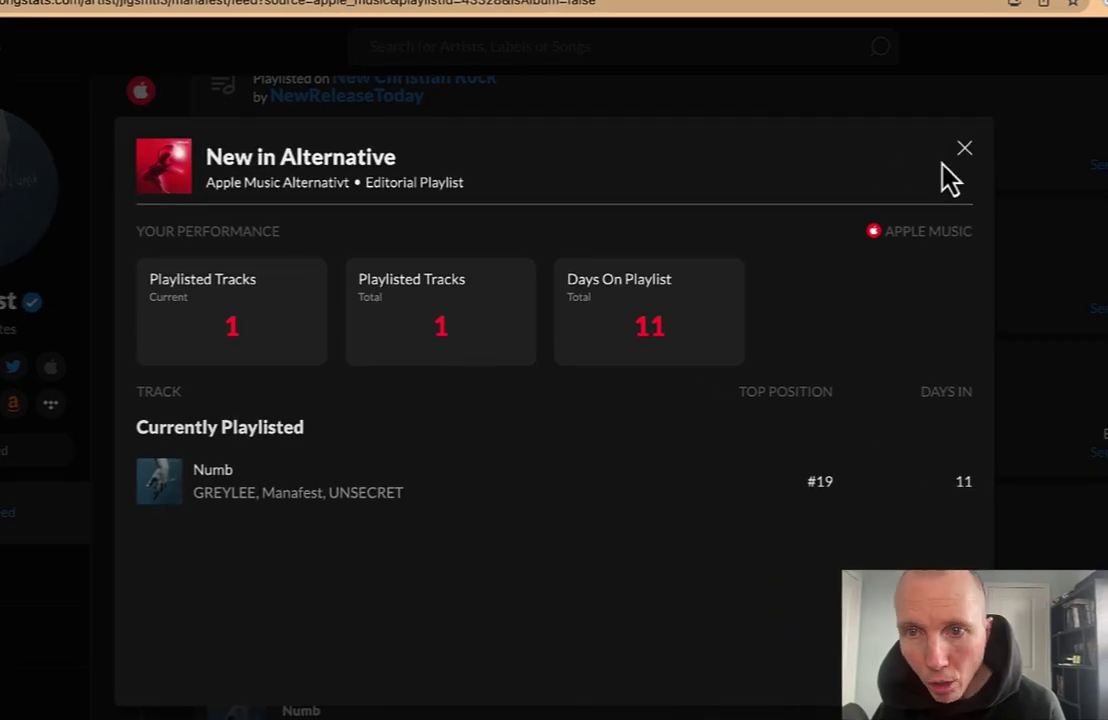
click(962, 152)
scroll(560, 420, up, 10)
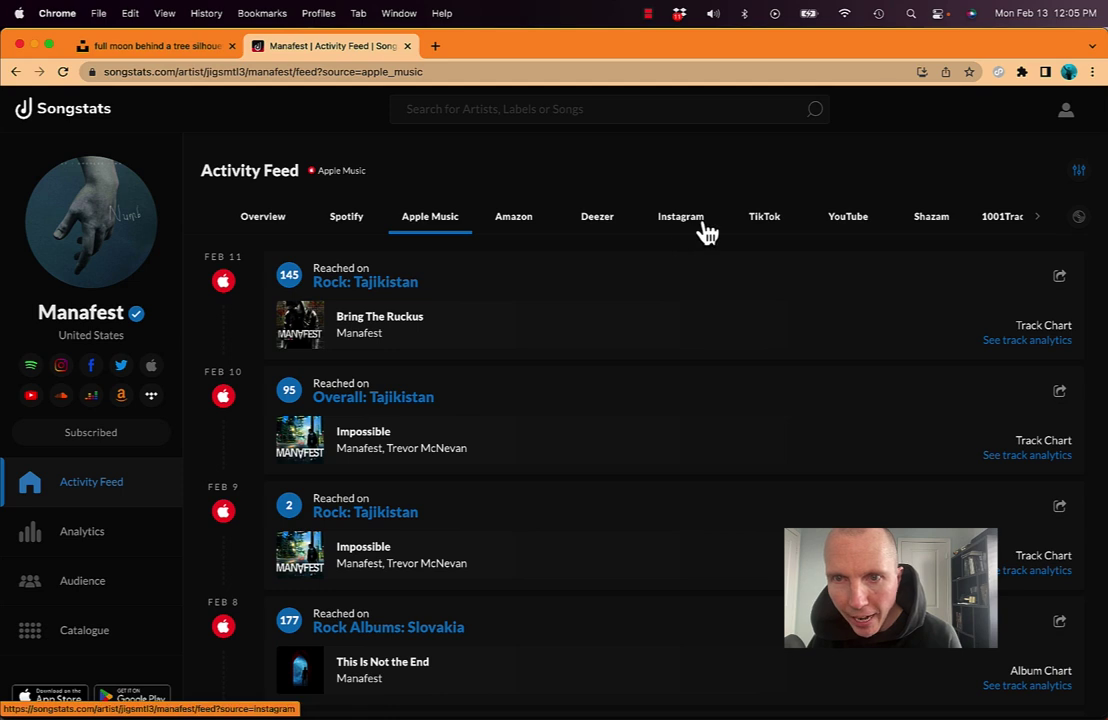
click(1025, 180)
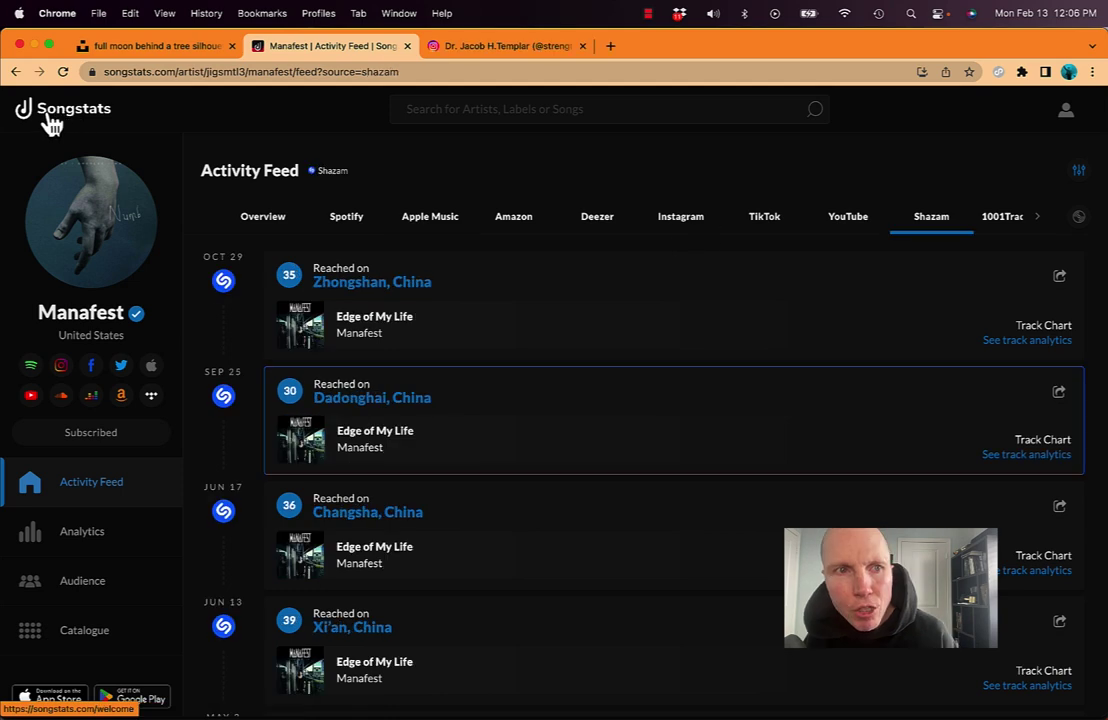
click(50, 122)
Step: Compare Songstats pricing plans, highlighting the Artist plan's €11.99 monthly price
click(154, 120)
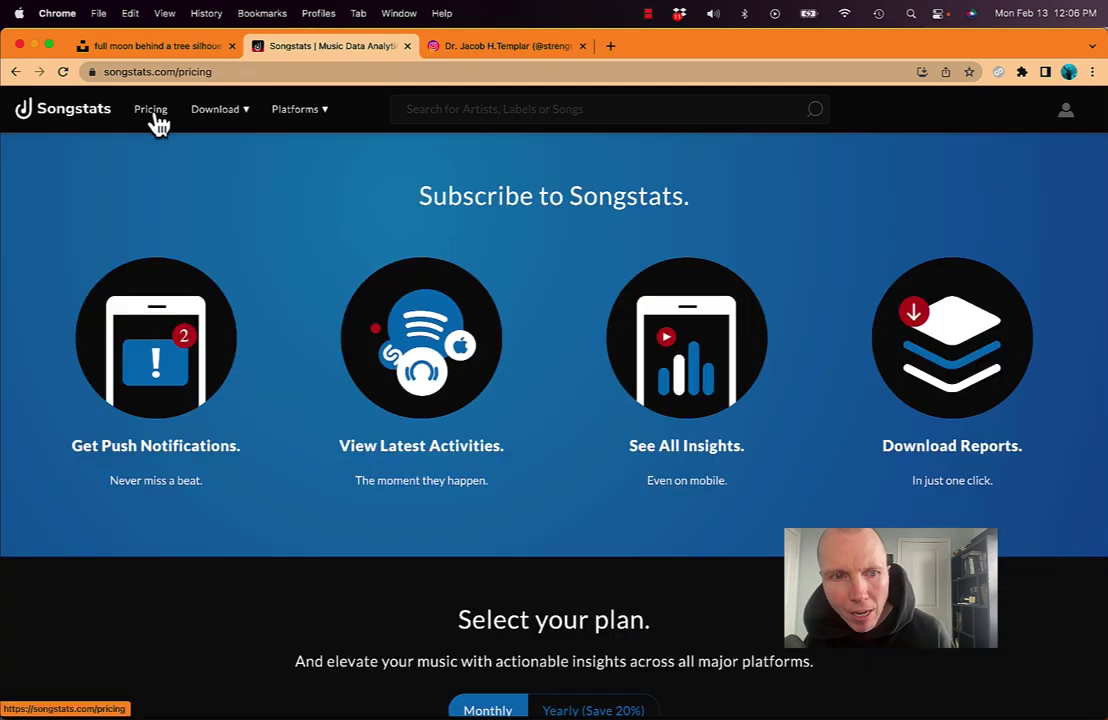
scroll(473, 368, down, 5)
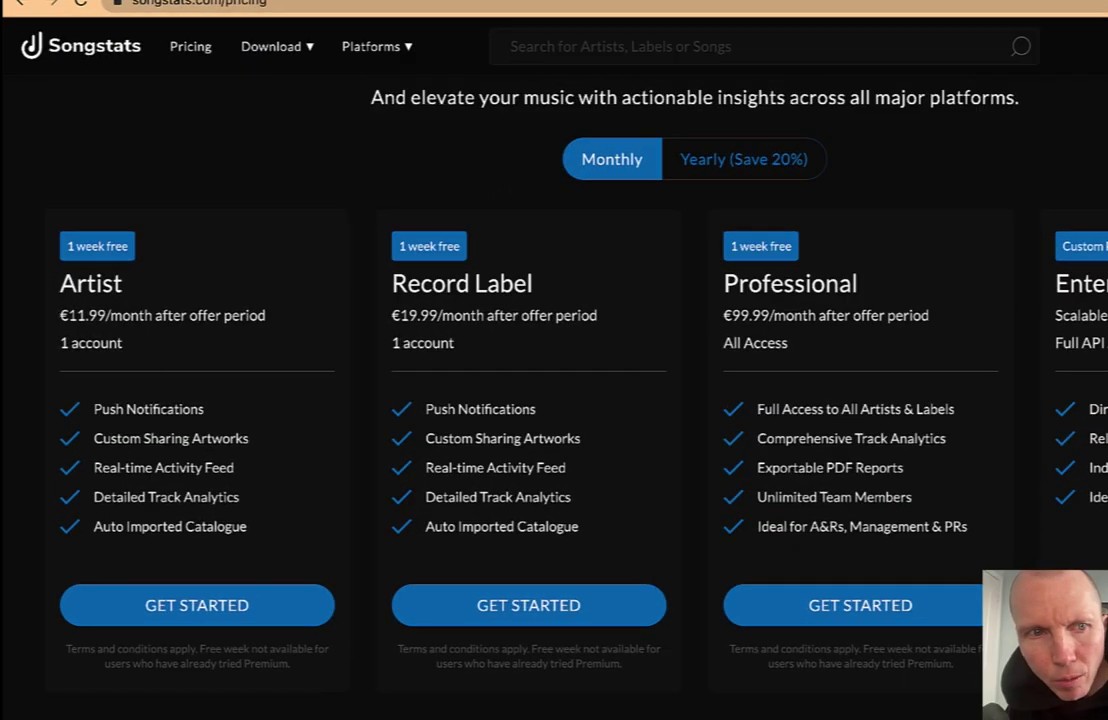
drag(61, 318, 115, 318)
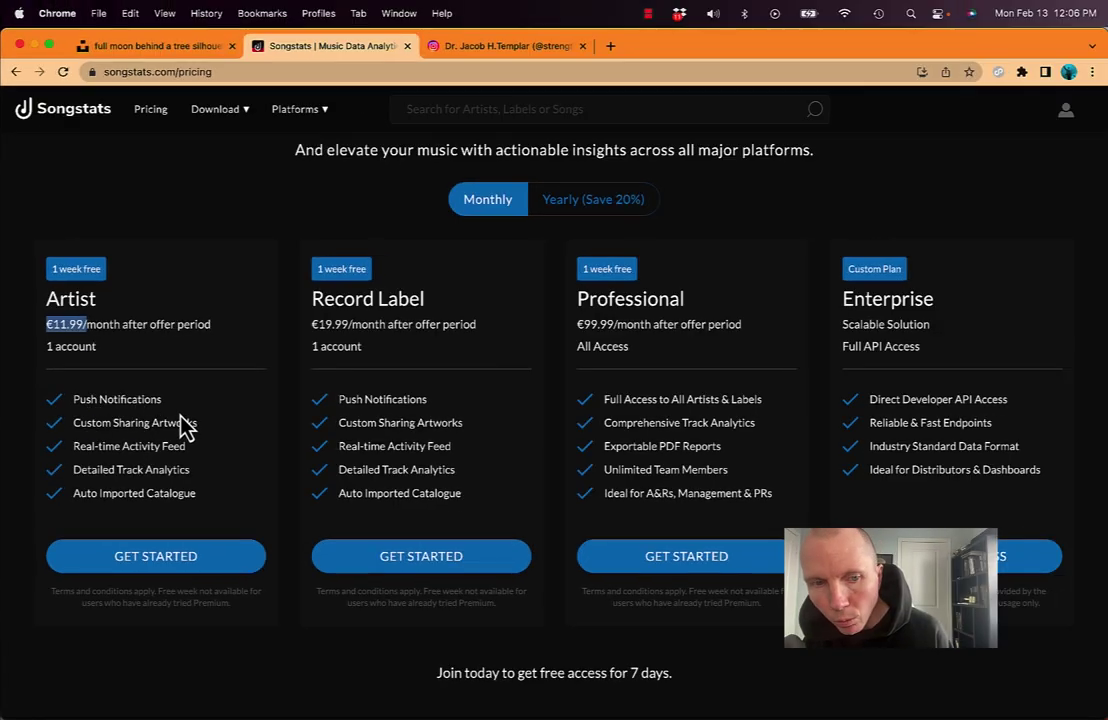
scroll(182, 425, up, 5)
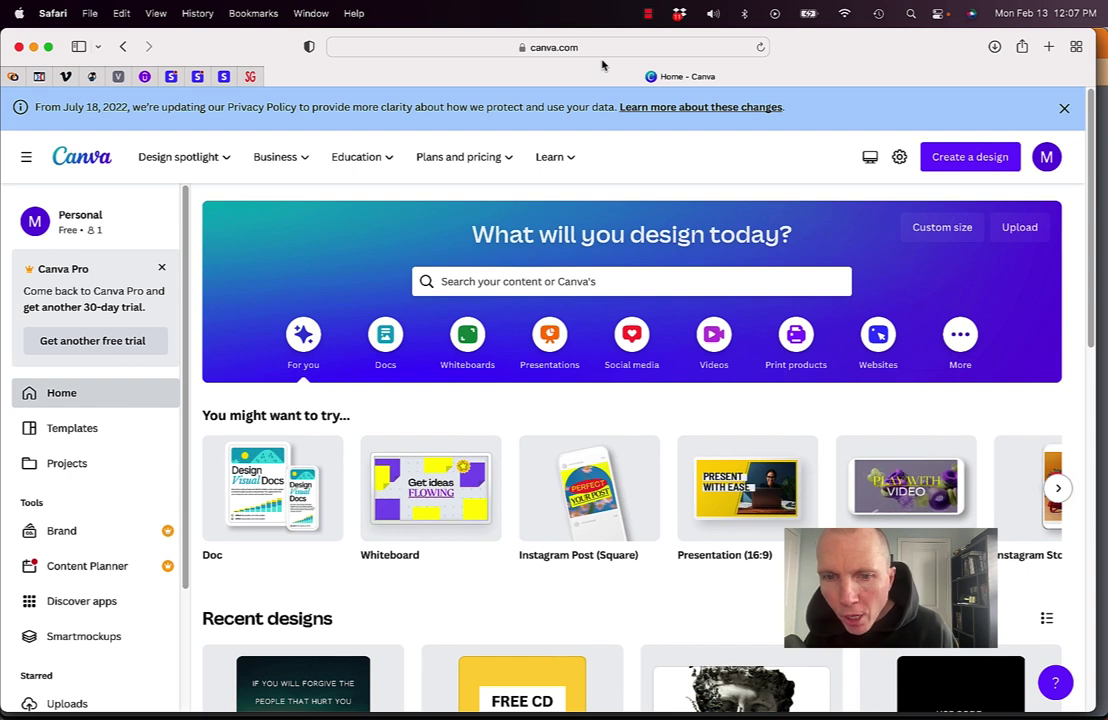
Step: Create an Instagram post from the Stay Positive sunset template and delete its text block
click(942, 229)
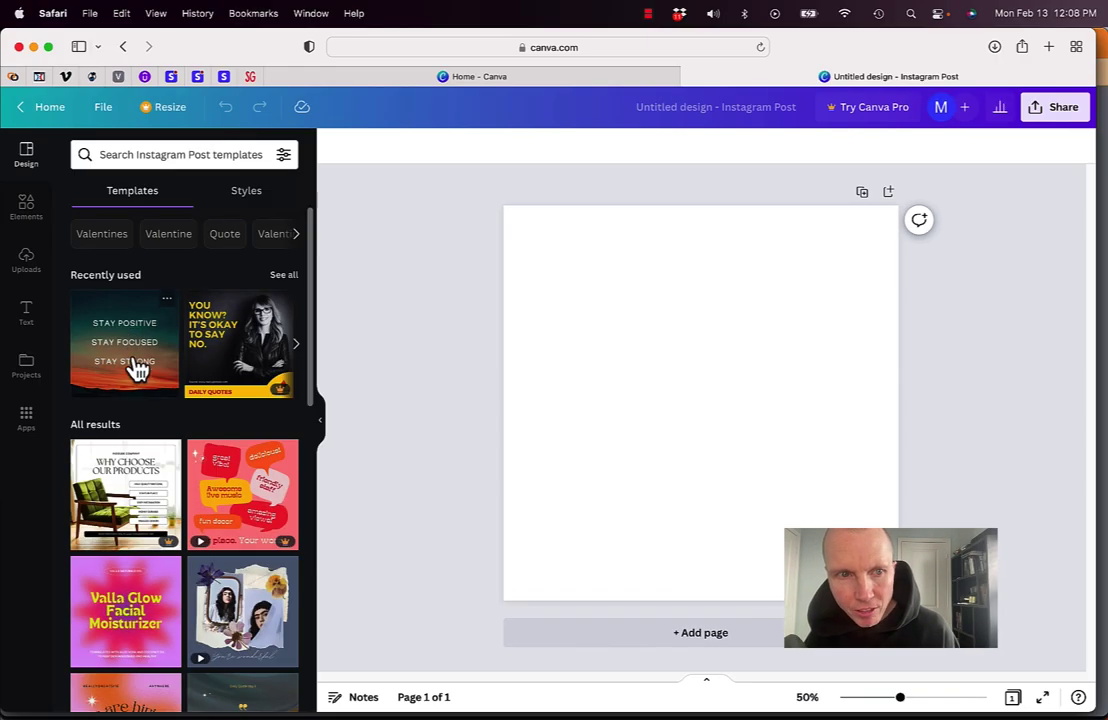
click(133, 365)
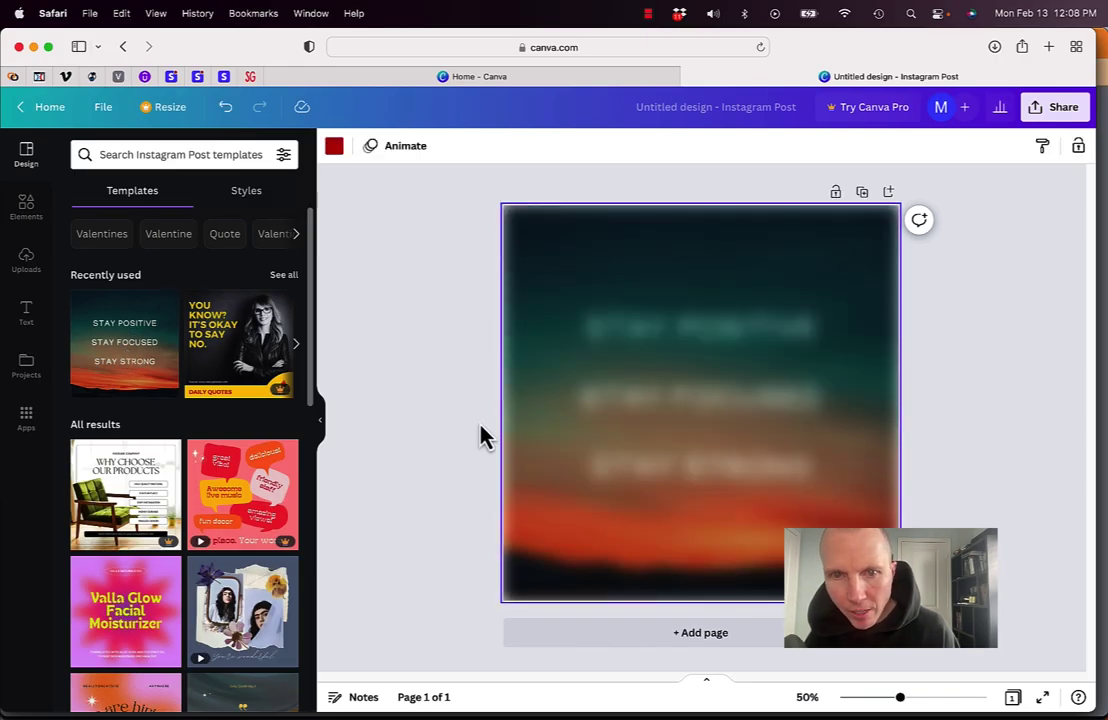
click(672, 368)
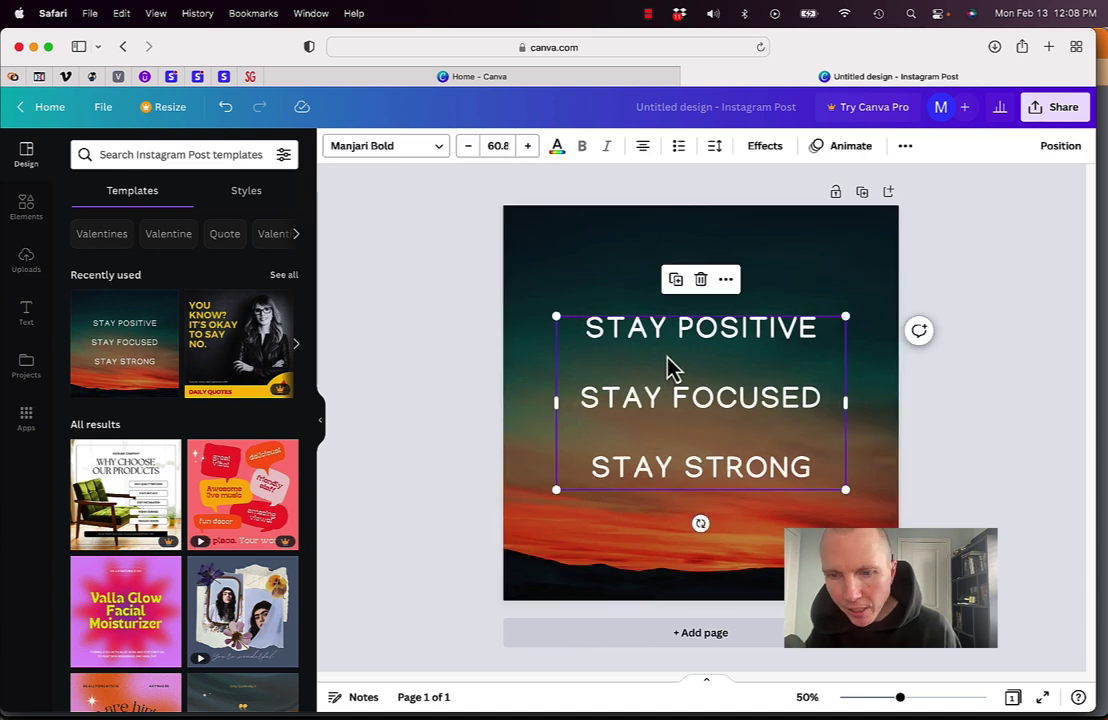
key(BackSpace)
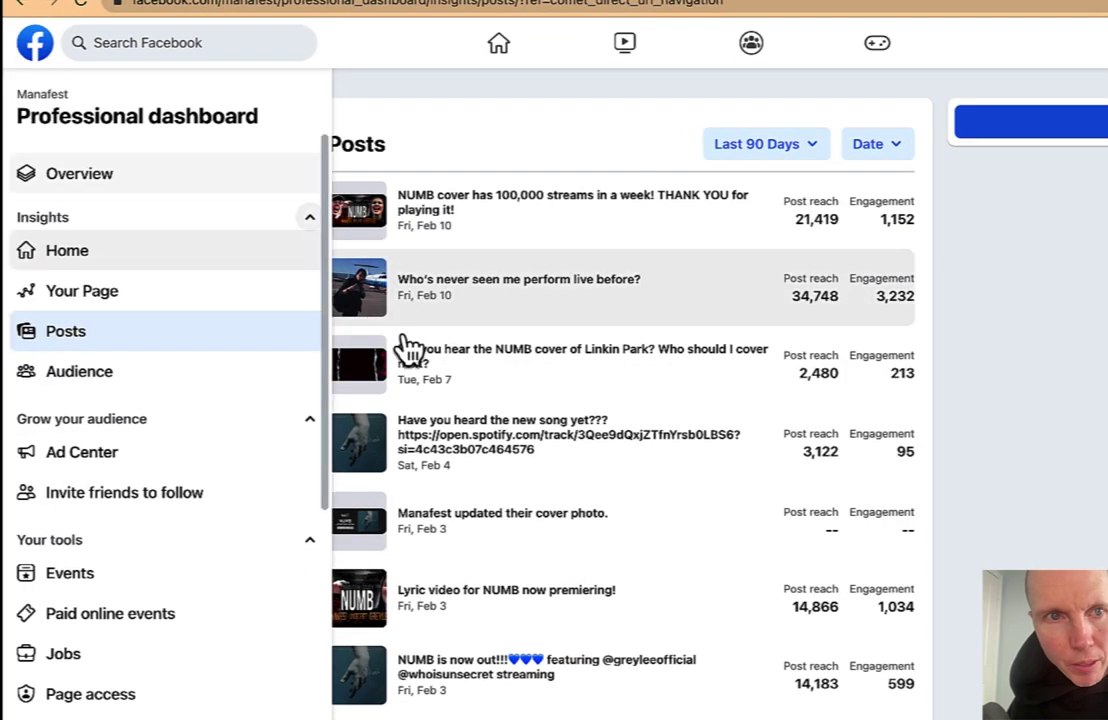
Step: Load more posts in the Facebook Posts insights list and open the Jan 26 forgiveness post
scroll(478, 471, down, 2)
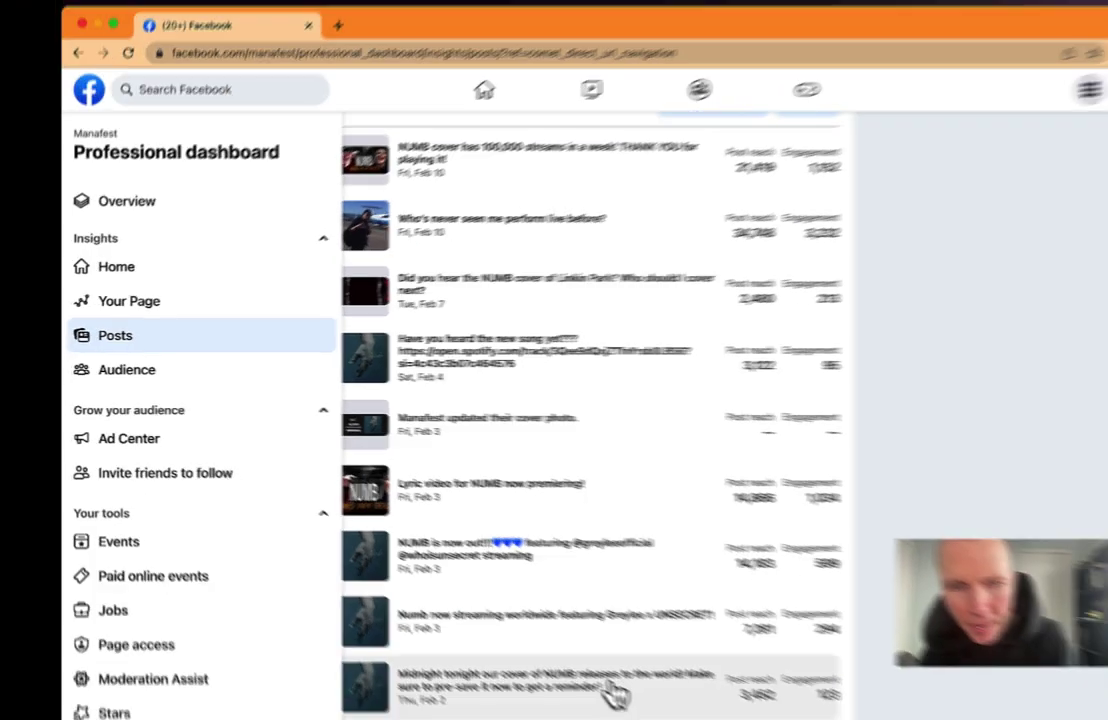
scroll(519, 673, down, 8)
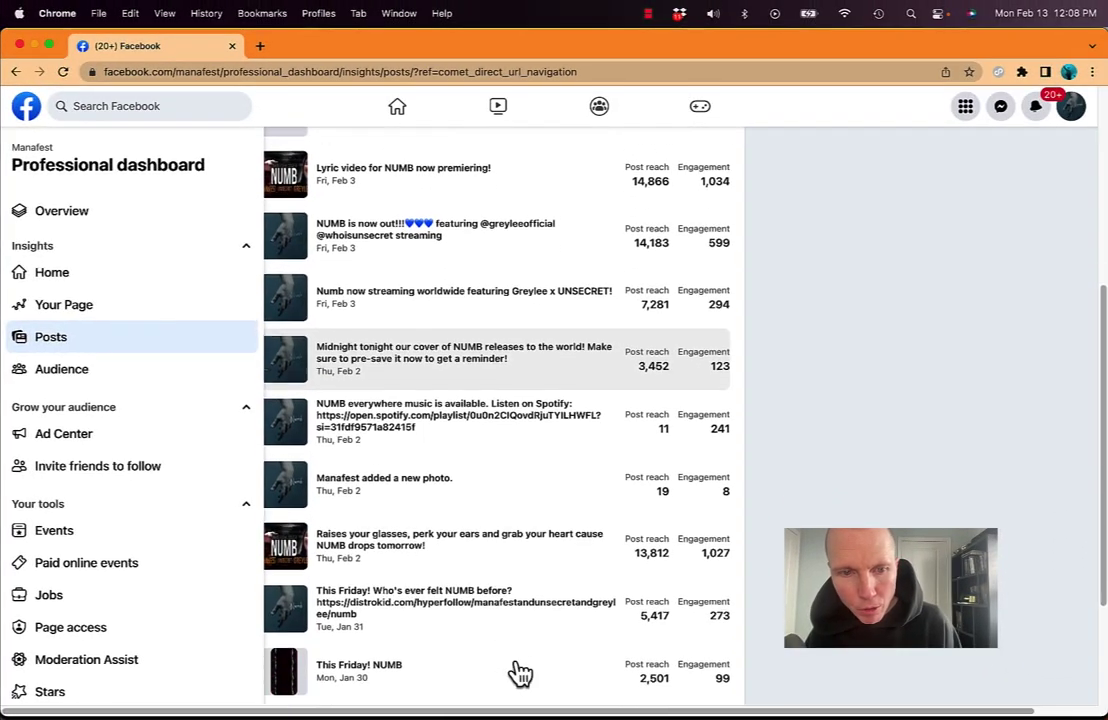
click(511, 665)
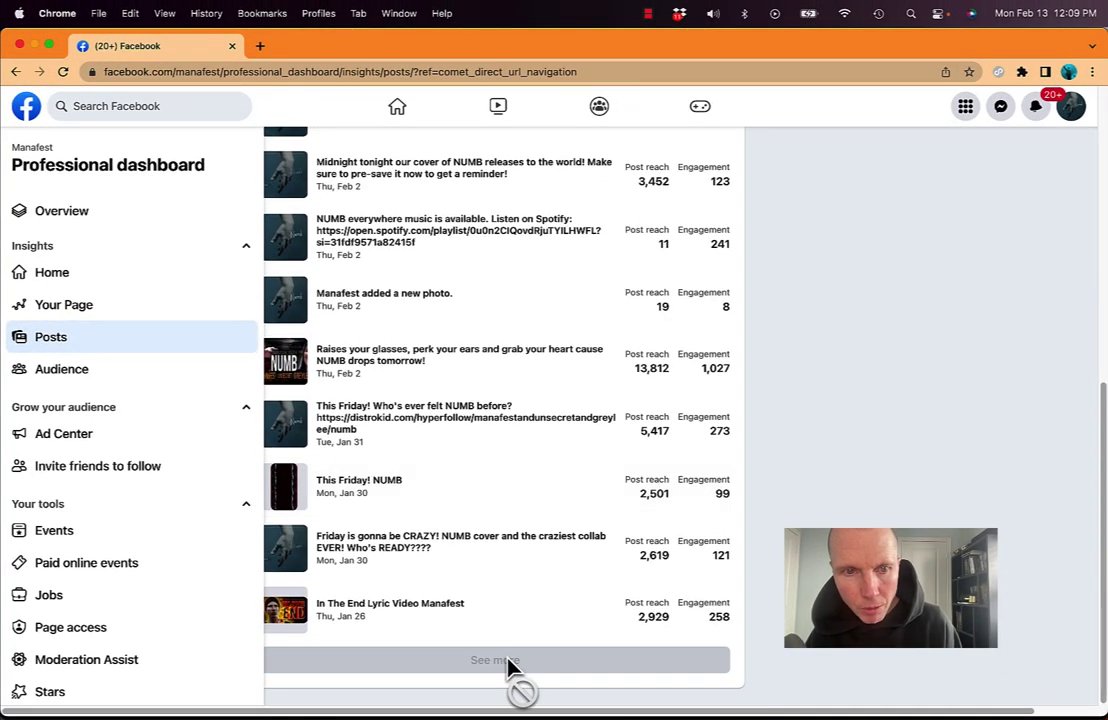
scroll(507, 623, down, 3)
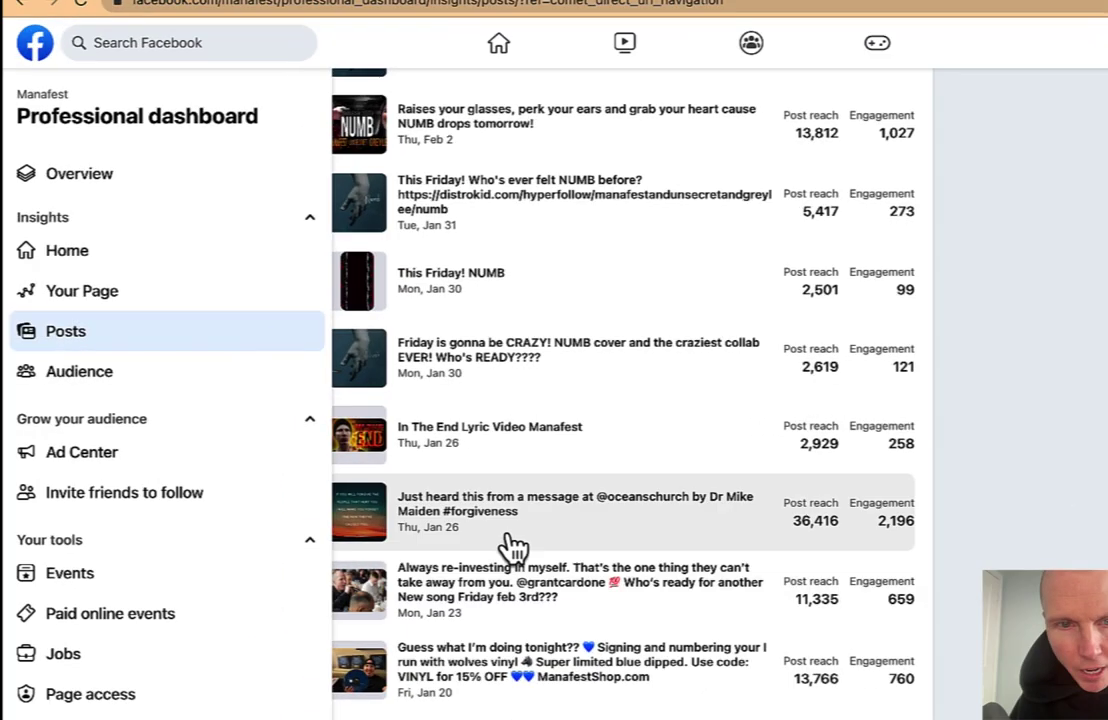
click(418, 537)
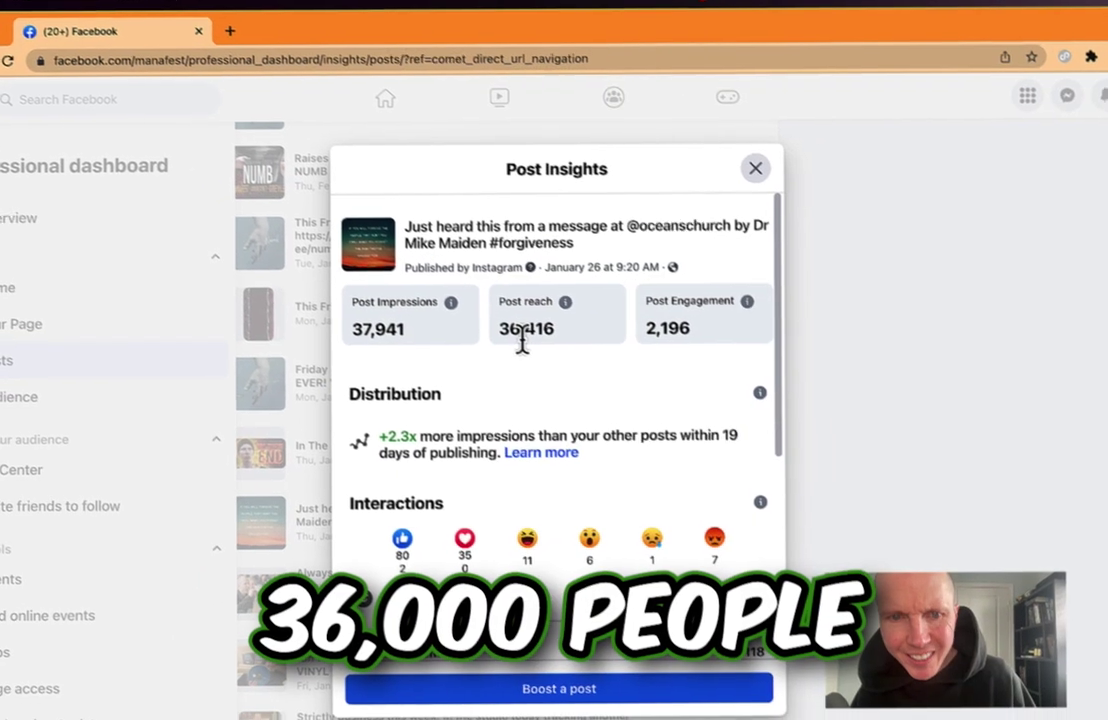
Step: Scroll to the forgiveness post's interactions, then bring the Canva design window back
scroll(522, 332, down, 4)
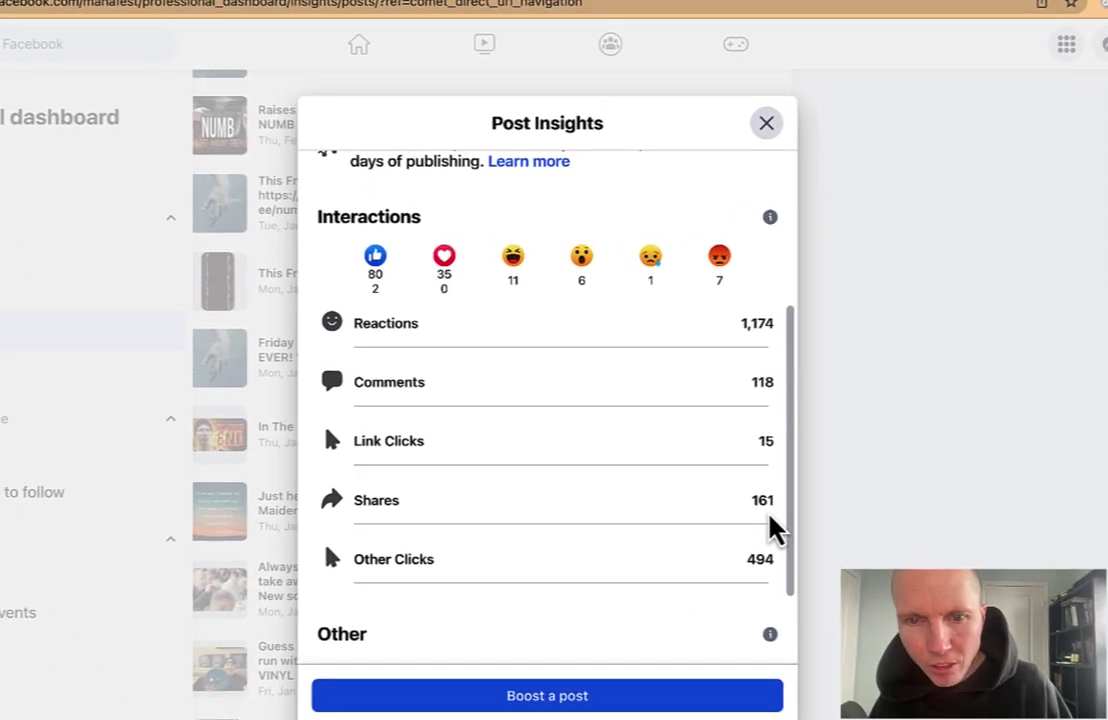
key(super+Tab)
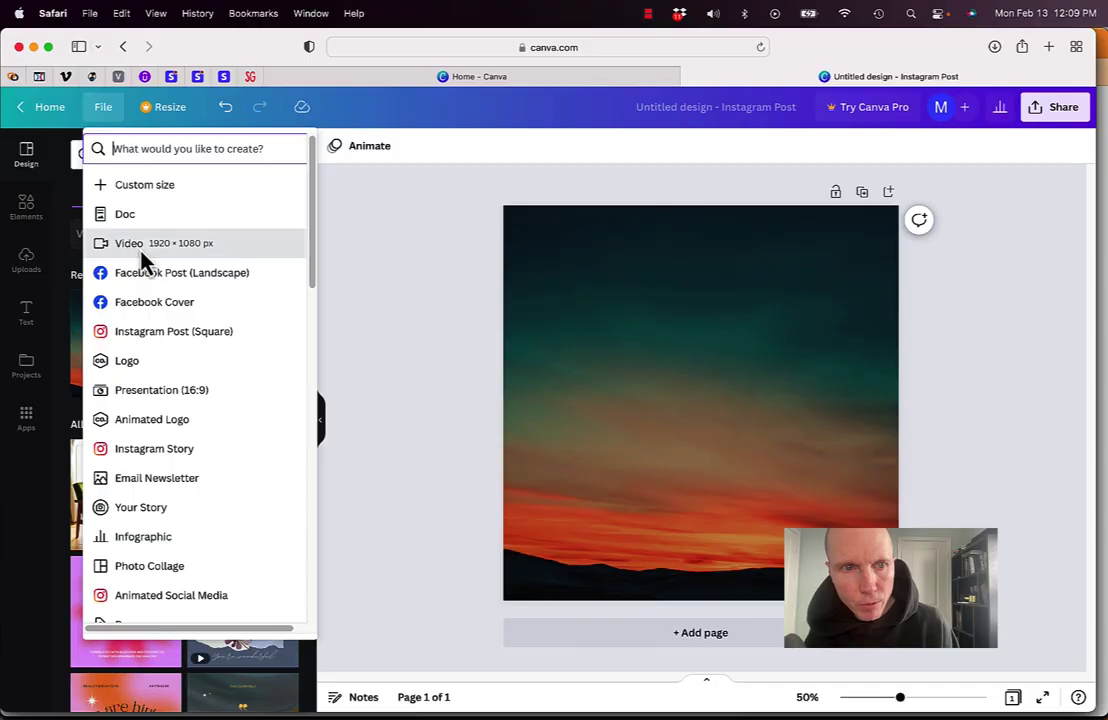
Step: Choose Video from Canva's create list to start a new video design
click(205, 315)
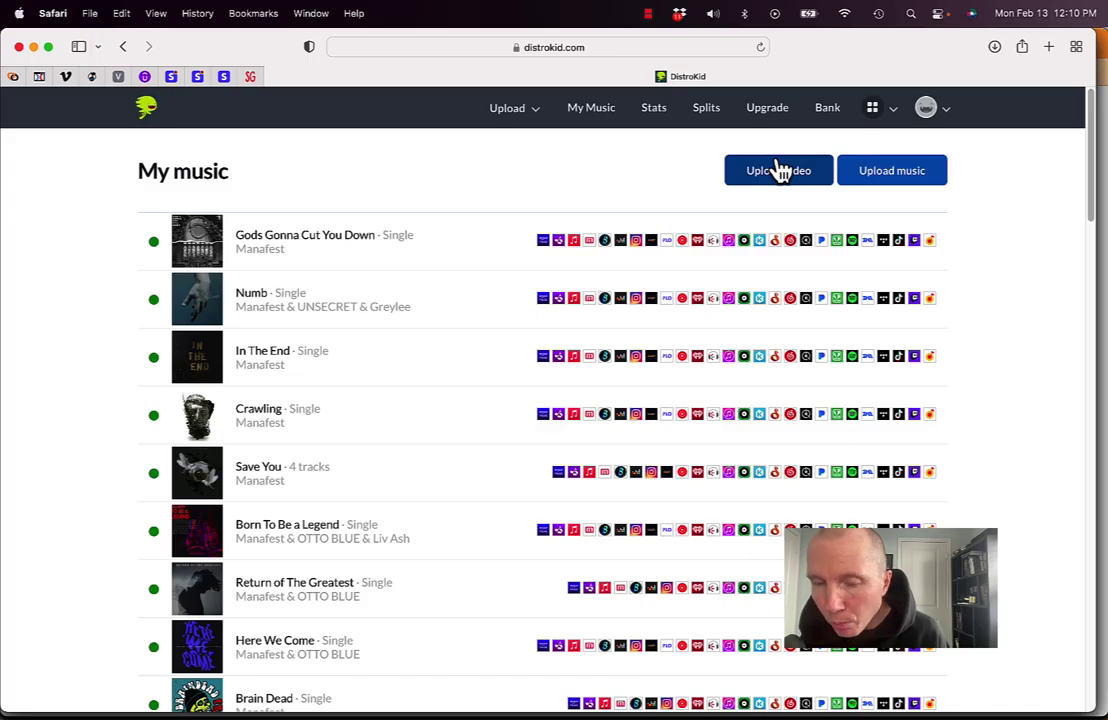
Step: Open the Gods Gonna Cut You Down HyperFollow landing page from DistroKid's tools menu
click(895, 112)
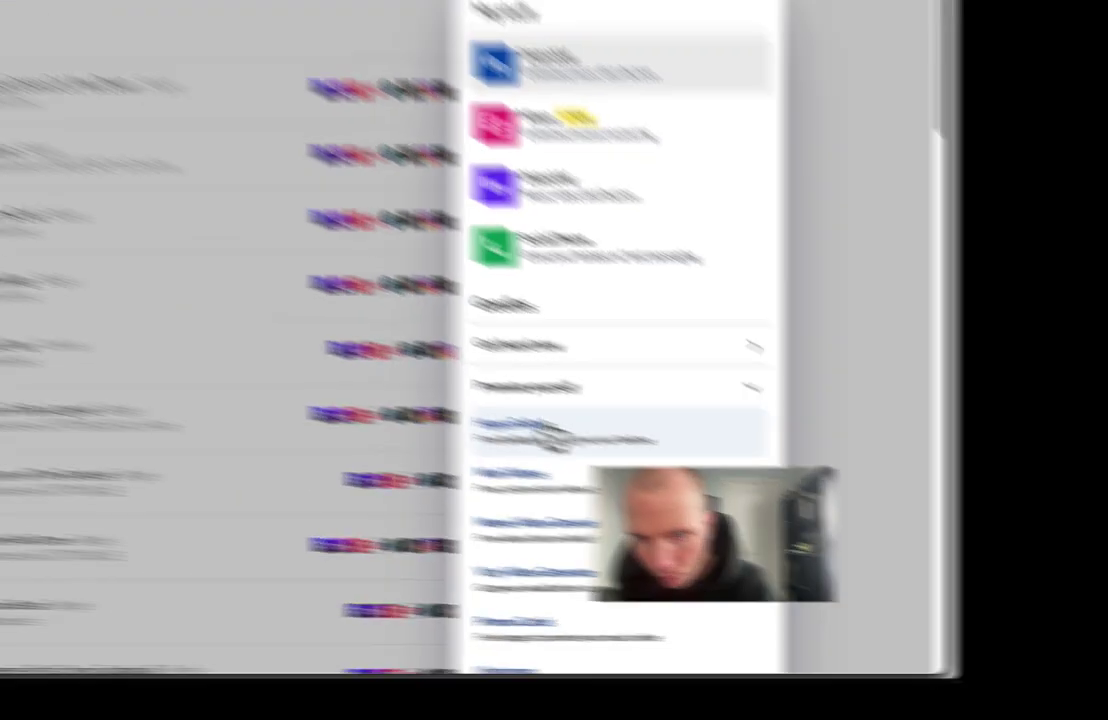
click(515, 430)
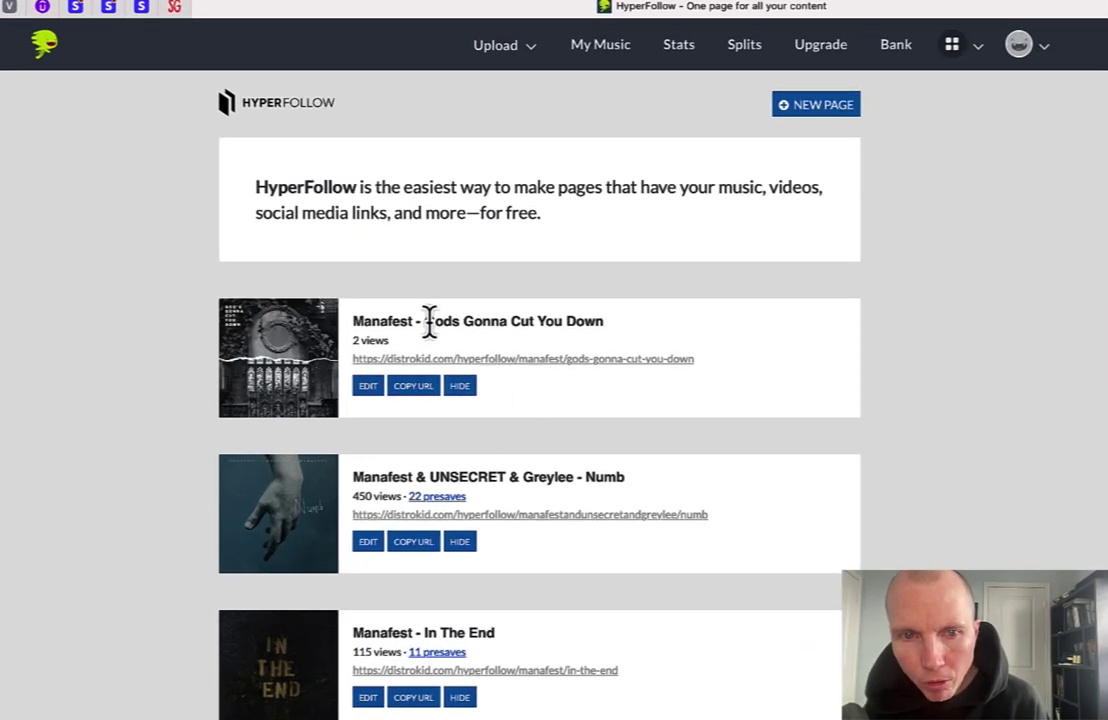
click(445, 362)
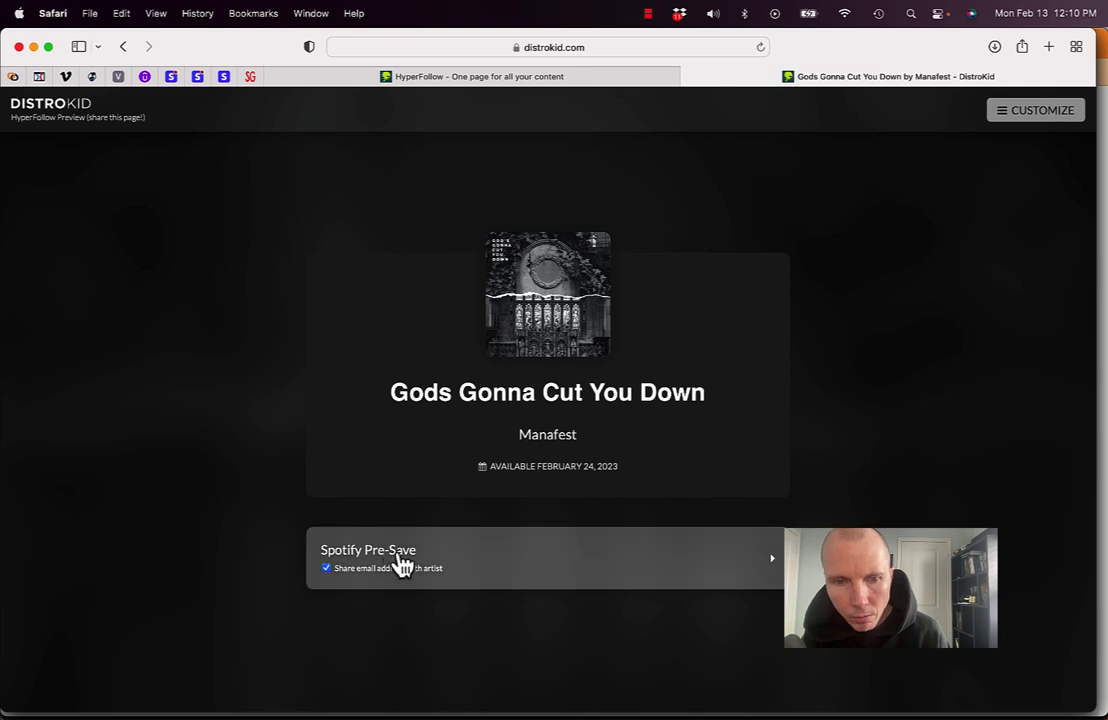
Step: Pre-save Gods Gonna Cut You Down on Spotify, then go back to the HyperFollow list
click(466, 564)
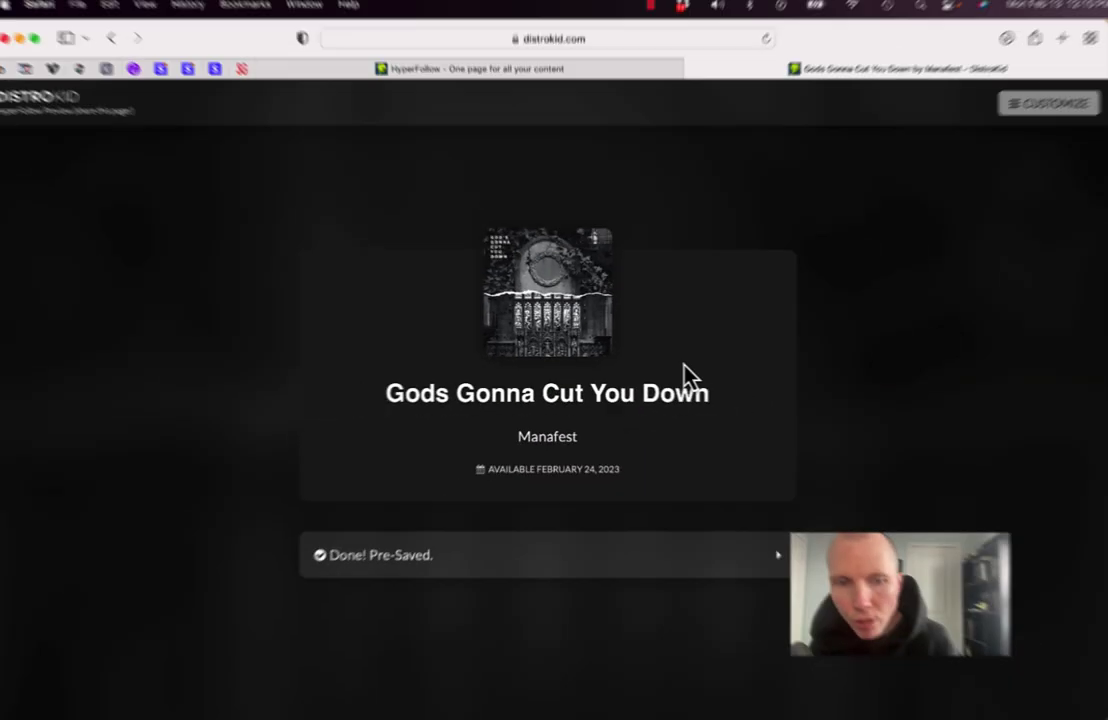
click(567, 80)
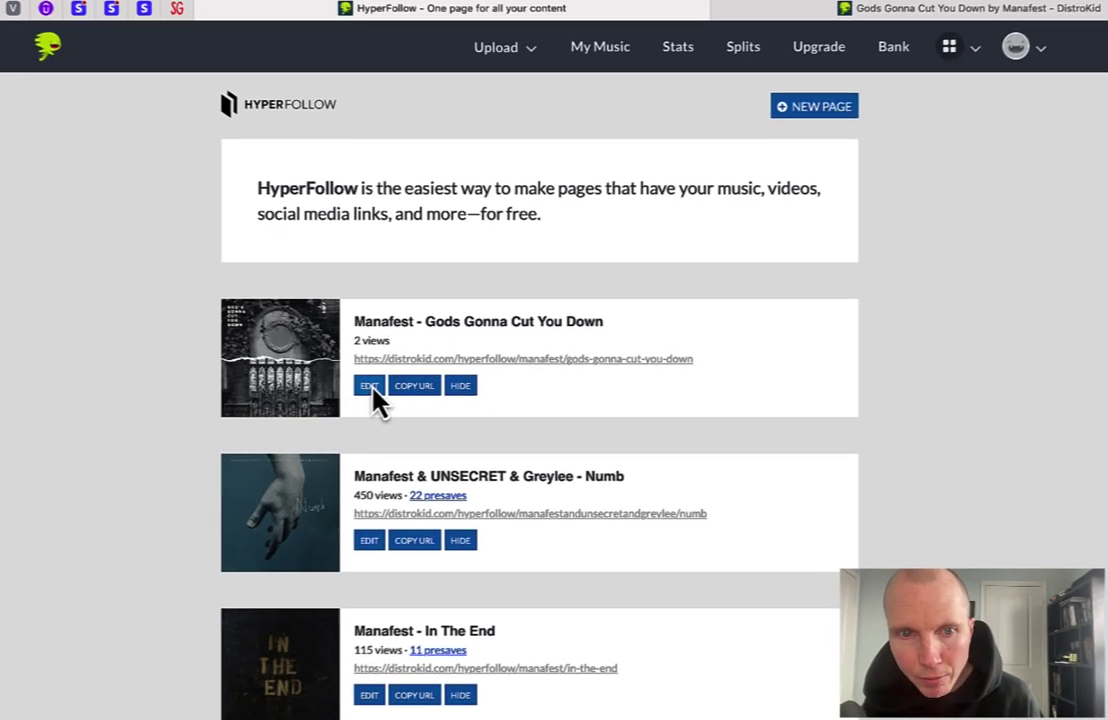
Step: Open the HyperFollow editor for Gods Gonna Cut You Down and scroll to More Settings
click(405, 381)
scroll(468, 448, down, 5)
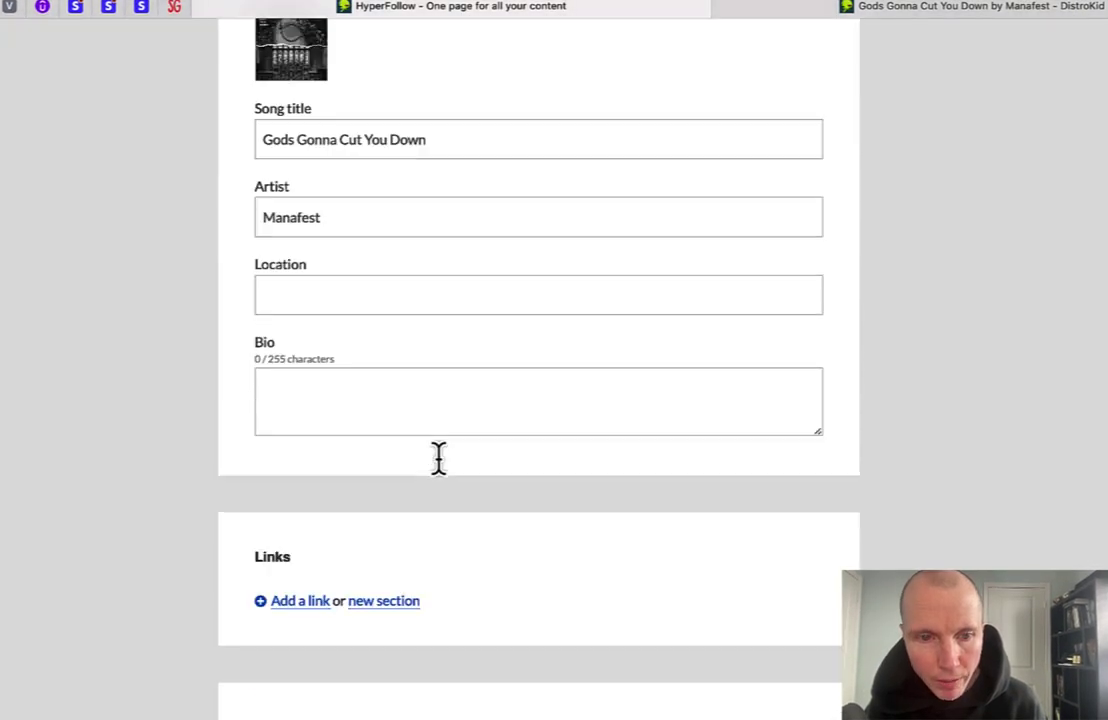
scroll(438, 458, down, 10)
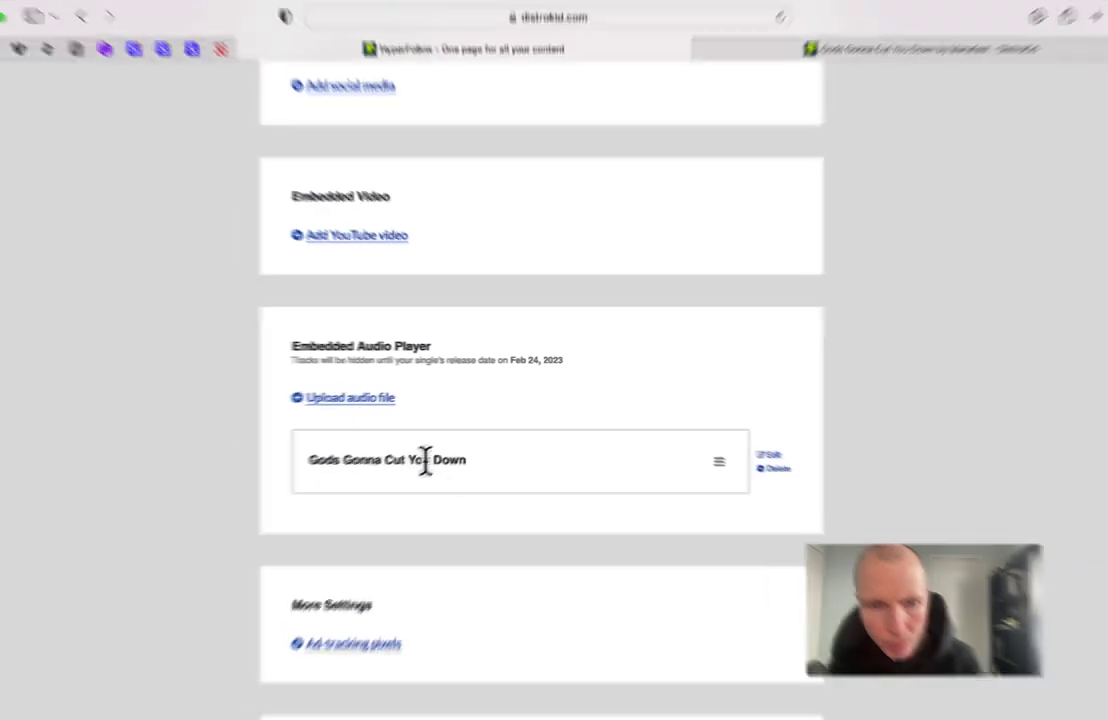
scroll(440, 478, down, 5)
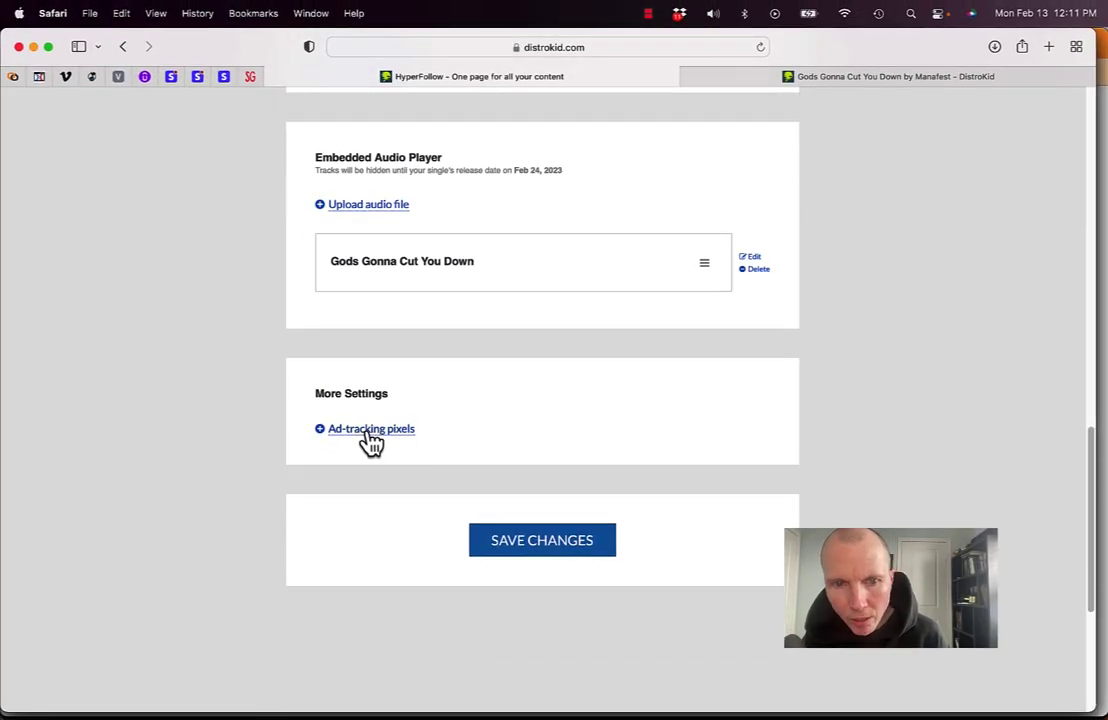
Step: Check the ad-tracking pixel options without saving changes, then switch to the Spotify app
click(368, 431)
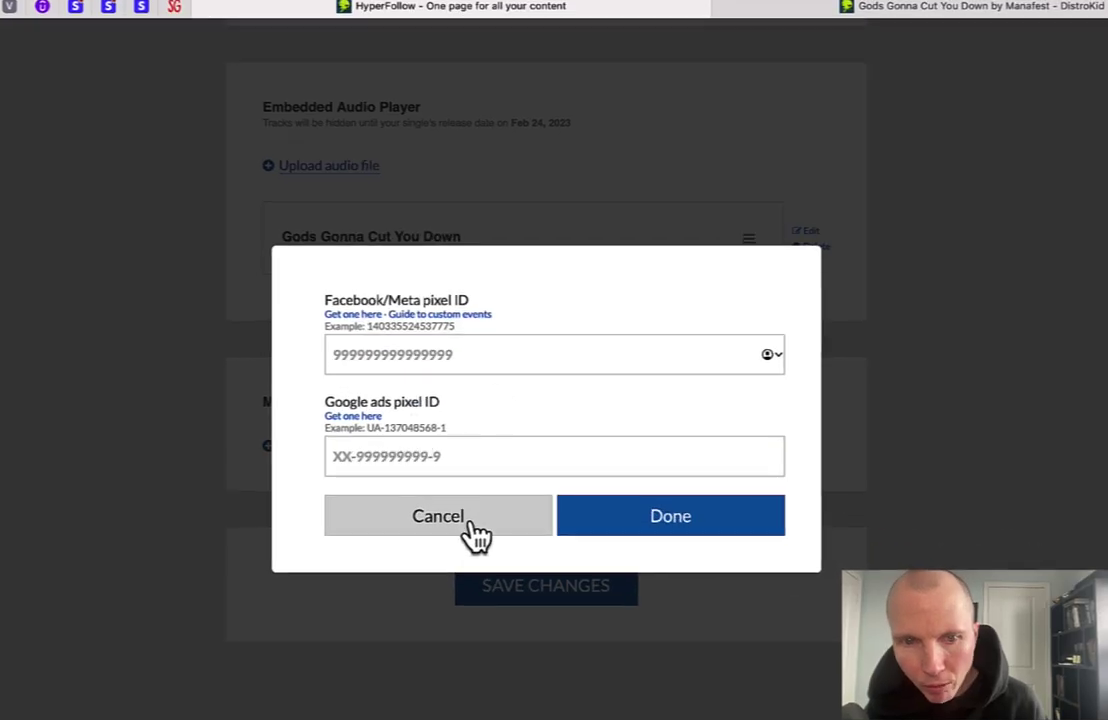
click(475, 535)
scroll(575, 293, up, 1)
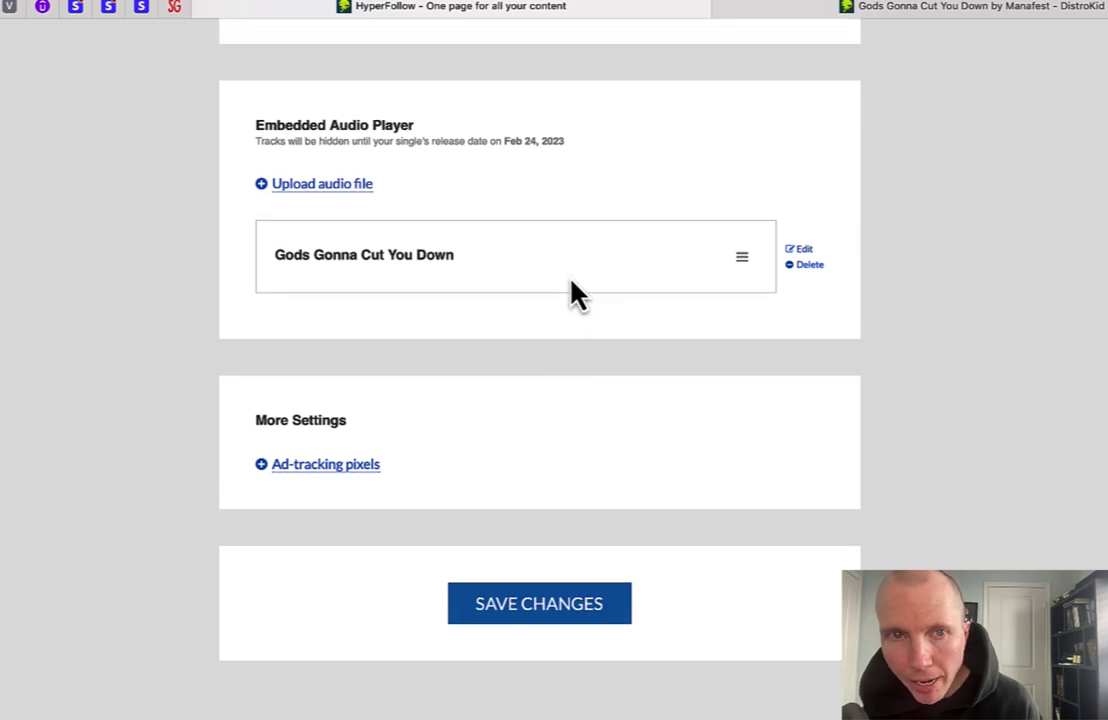
scroll(575, 293, up, 15)
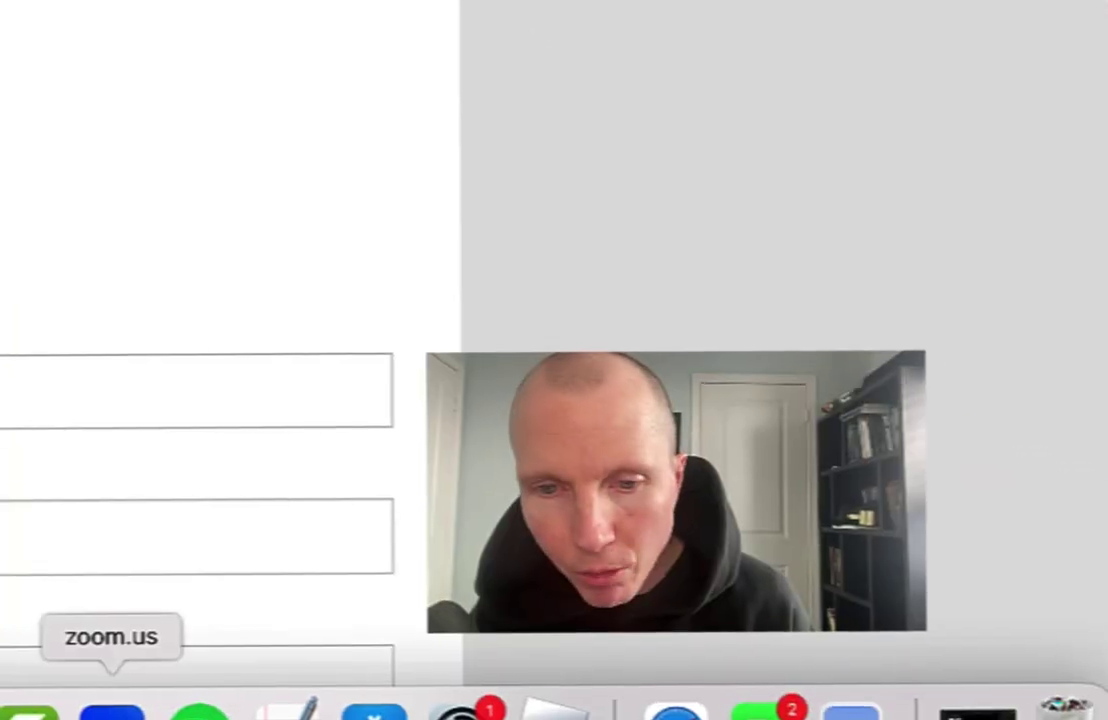
click(687, 683)
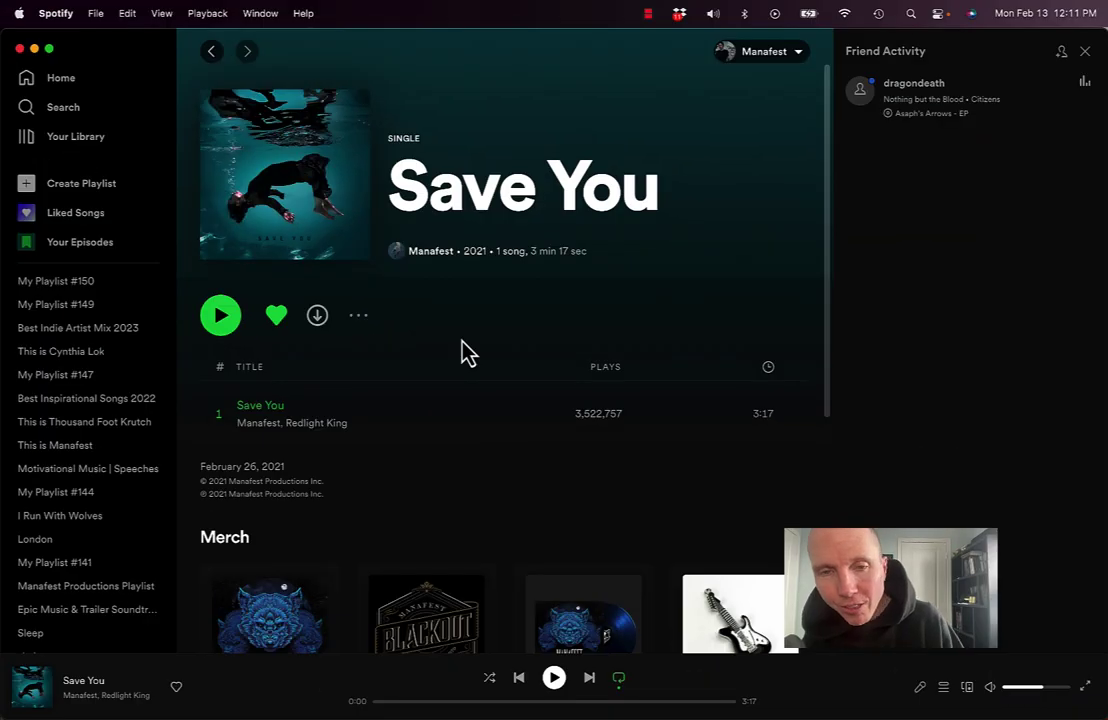
Step: Switch from the Spotify app back to Chrome's Spotify for Artists dashboard
key(super+Tab)
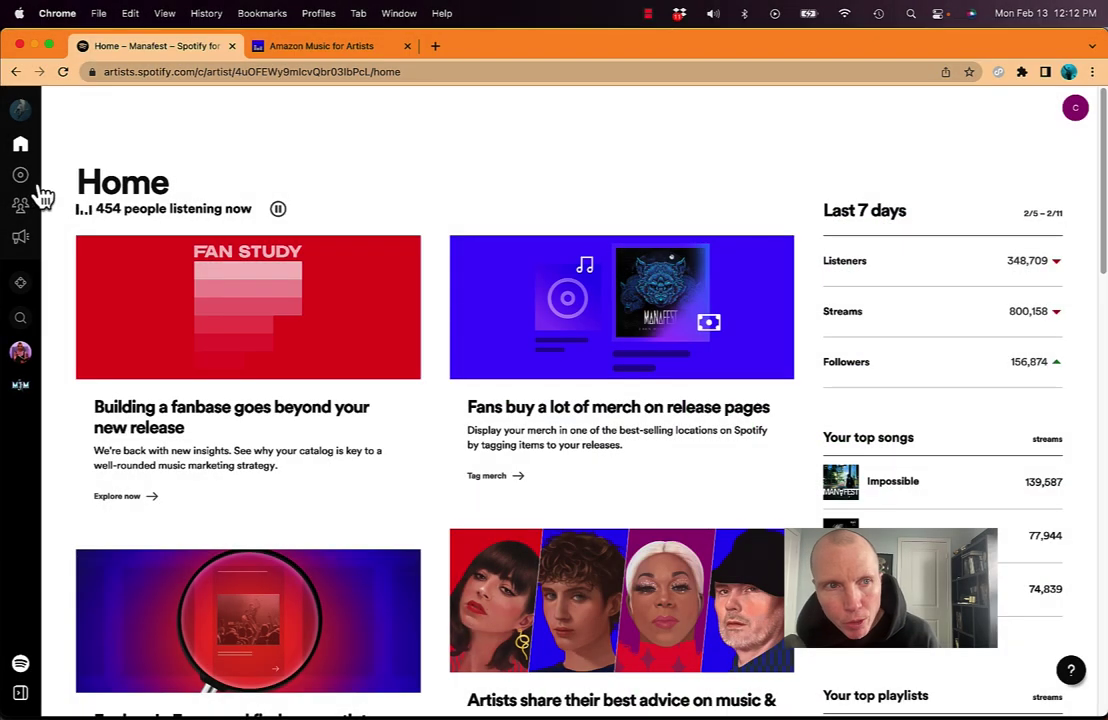
Step: Show Upcoming releases in Spotify for Artists' Music section, then switch to Amazon Music for Artists
click(22, 178)
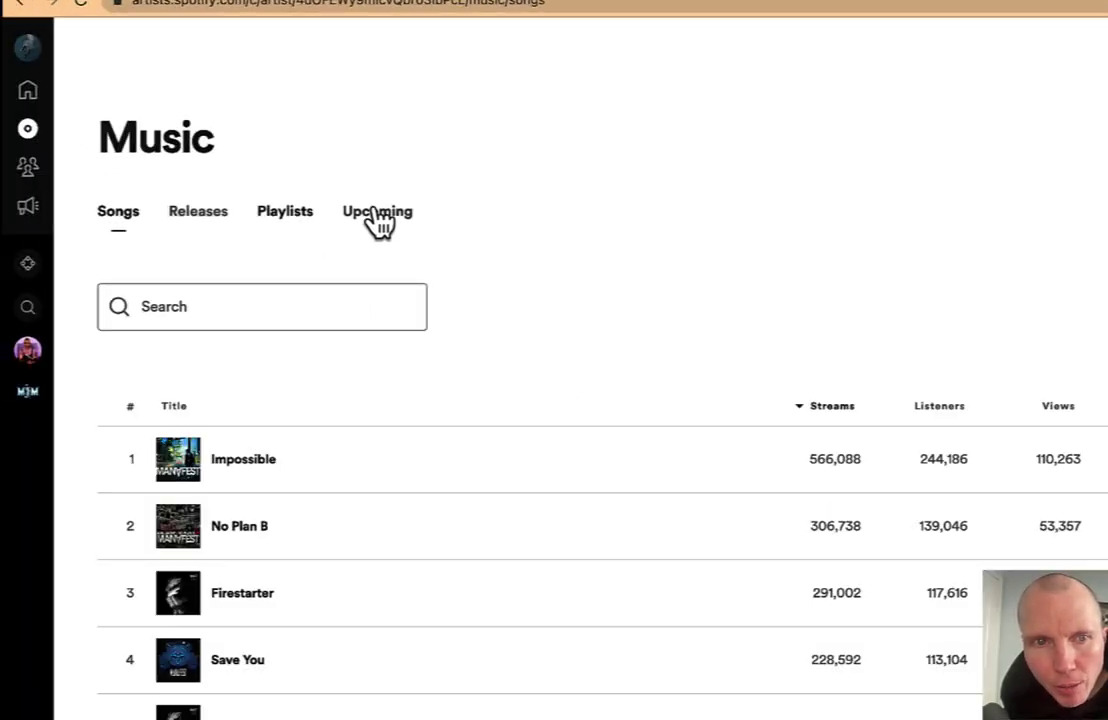
click(378, 214)
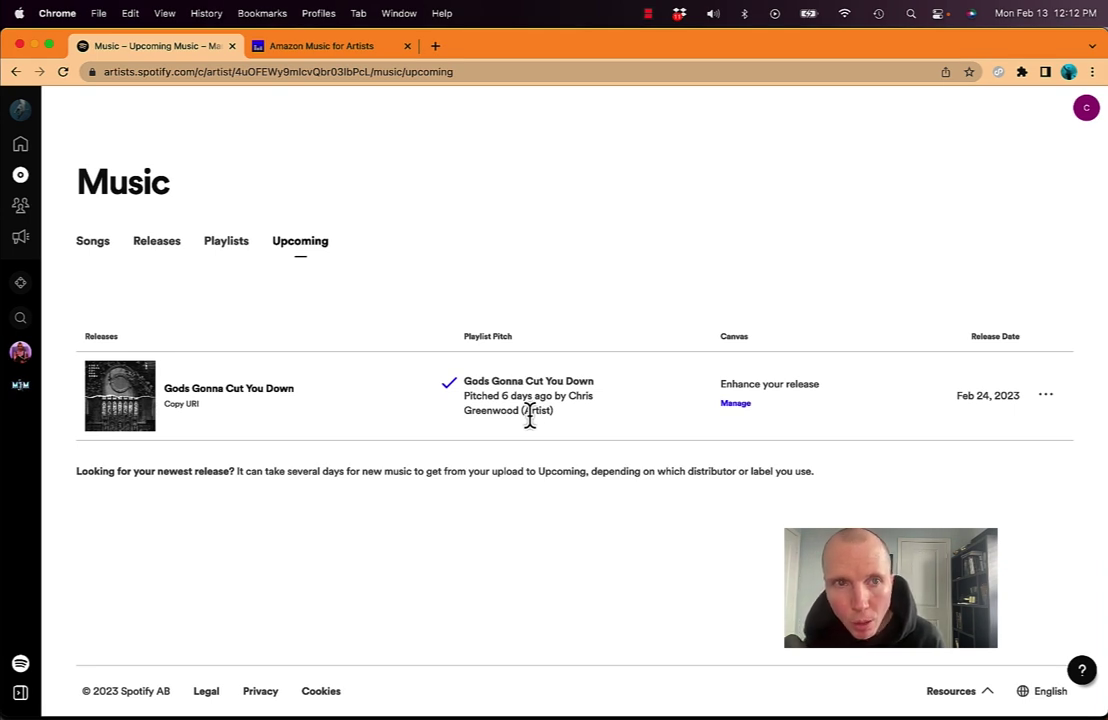
click(336, 47)
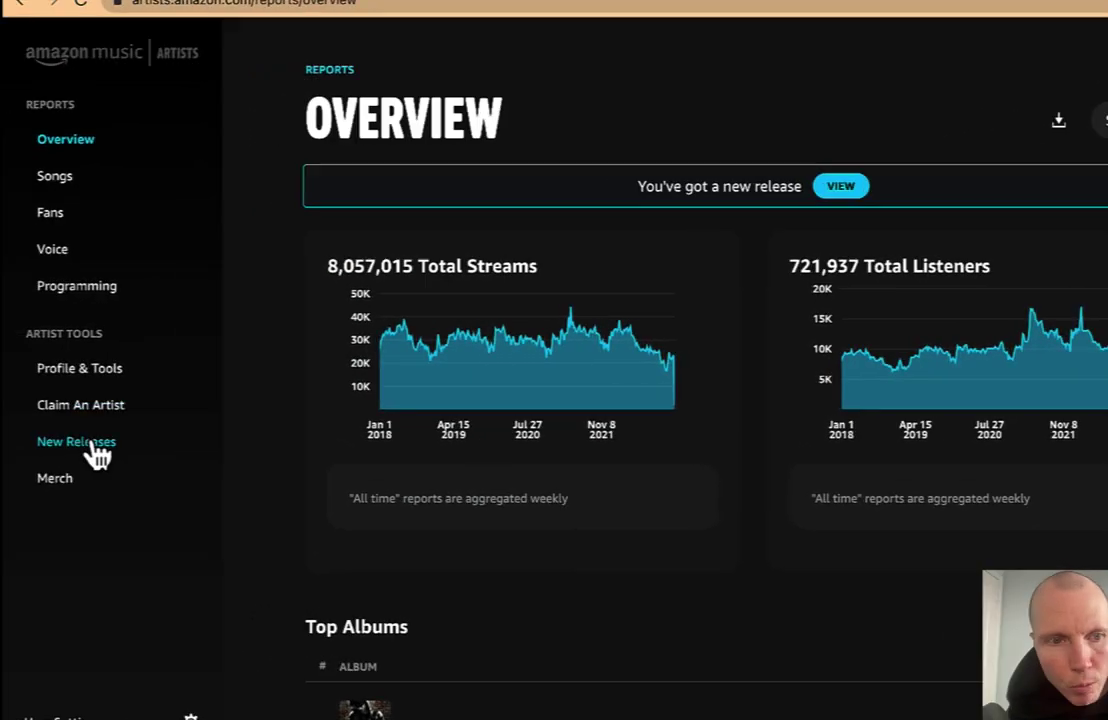
Step: From New Releases, start a pitch for Gods Gonna Cut You Down and select the song
click(97, 452)
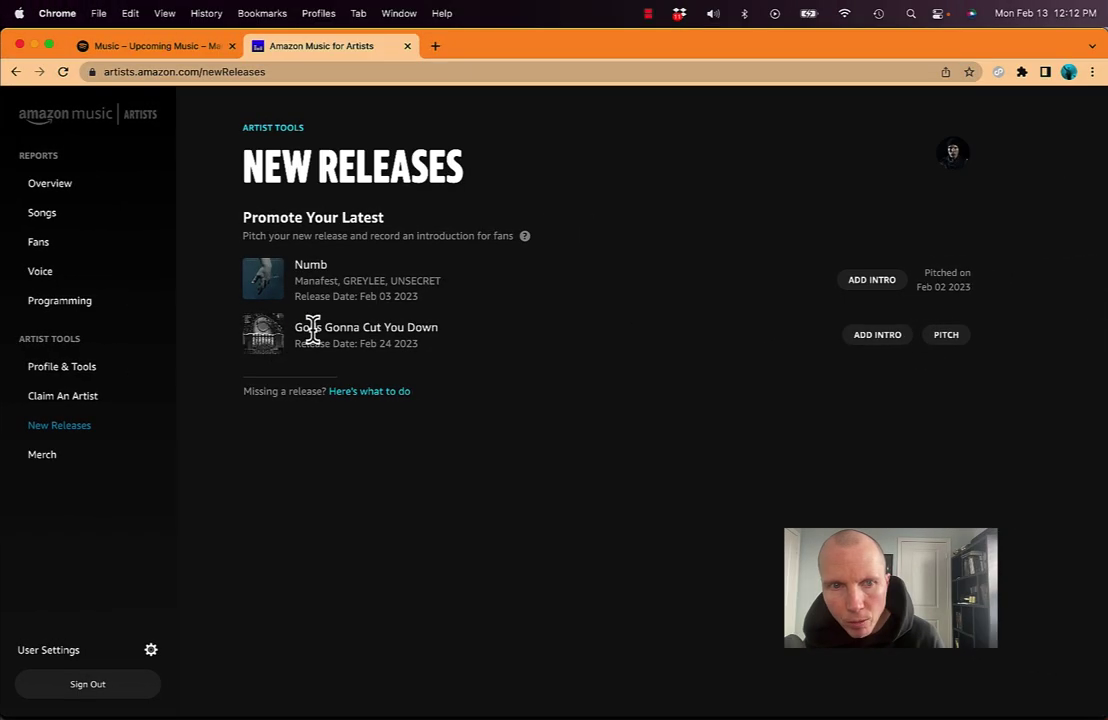
click(946, 338)
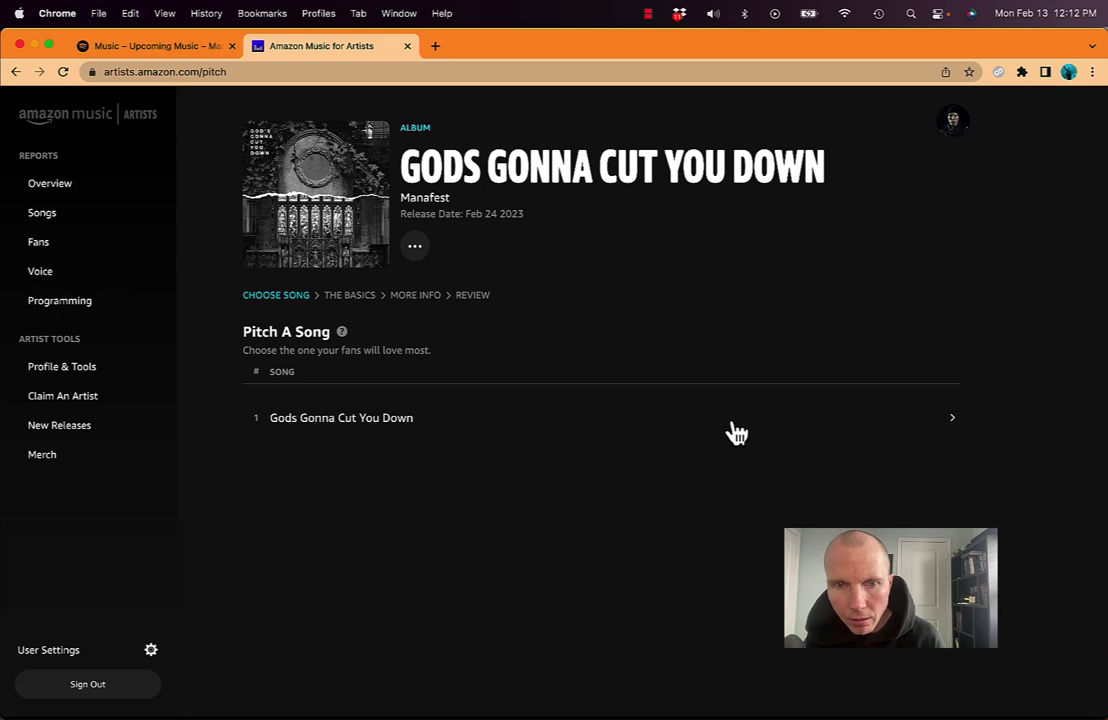
click(734, 426)
Step: Enter the pitch reason: 'I'm pitching this cover of Johnny Cash because it's a meta…'
click(376, 408)
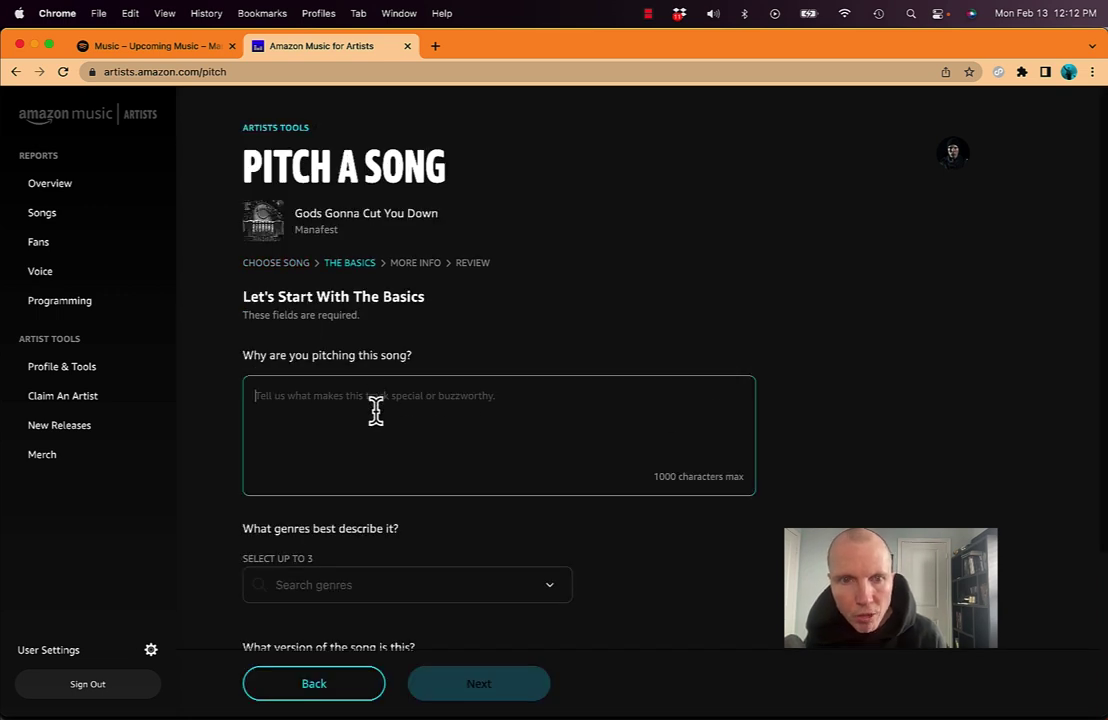
text(I'm pitching this cover of Johnny Cash because it's a meta)
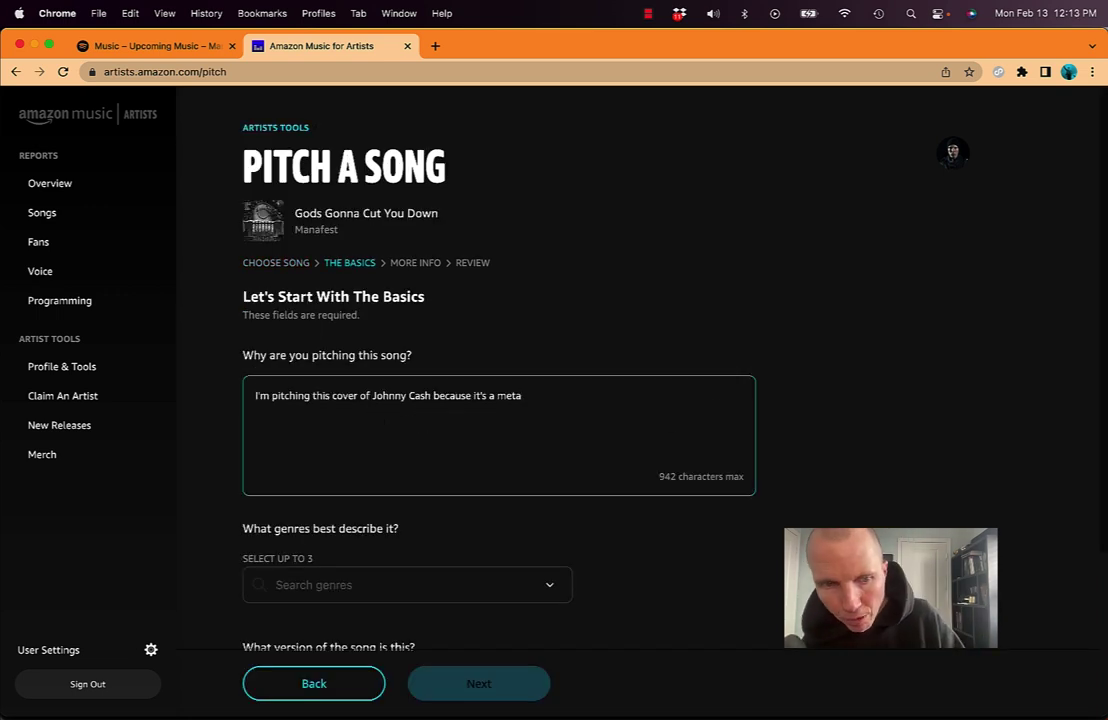
scroll(376, 453, down, 5)
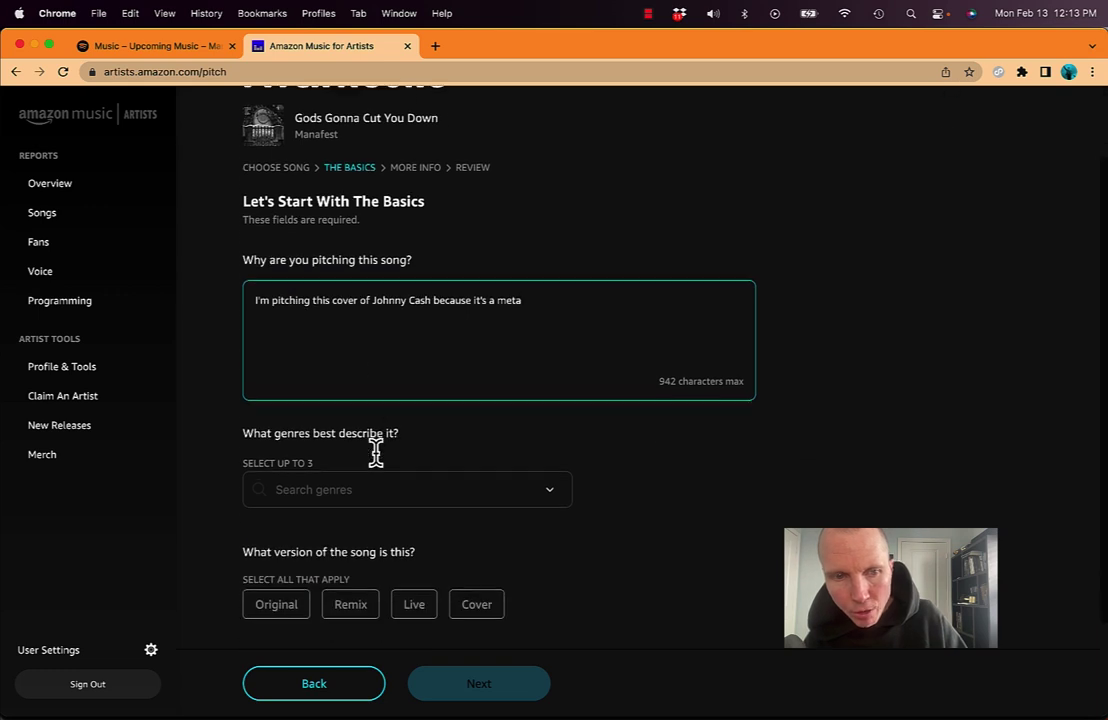
scroll(372, 435, down, 1)
Step: Mark the song as a Cover version with lyrics and set its primary language to English
click(479, 484)
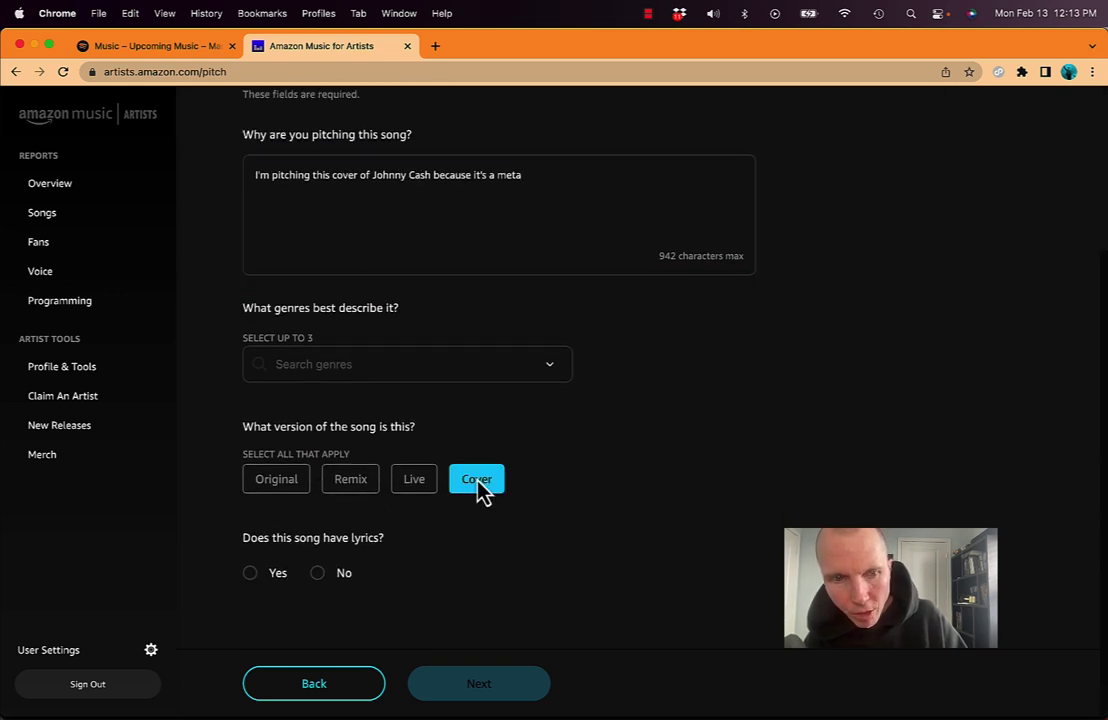
click(250, 573)
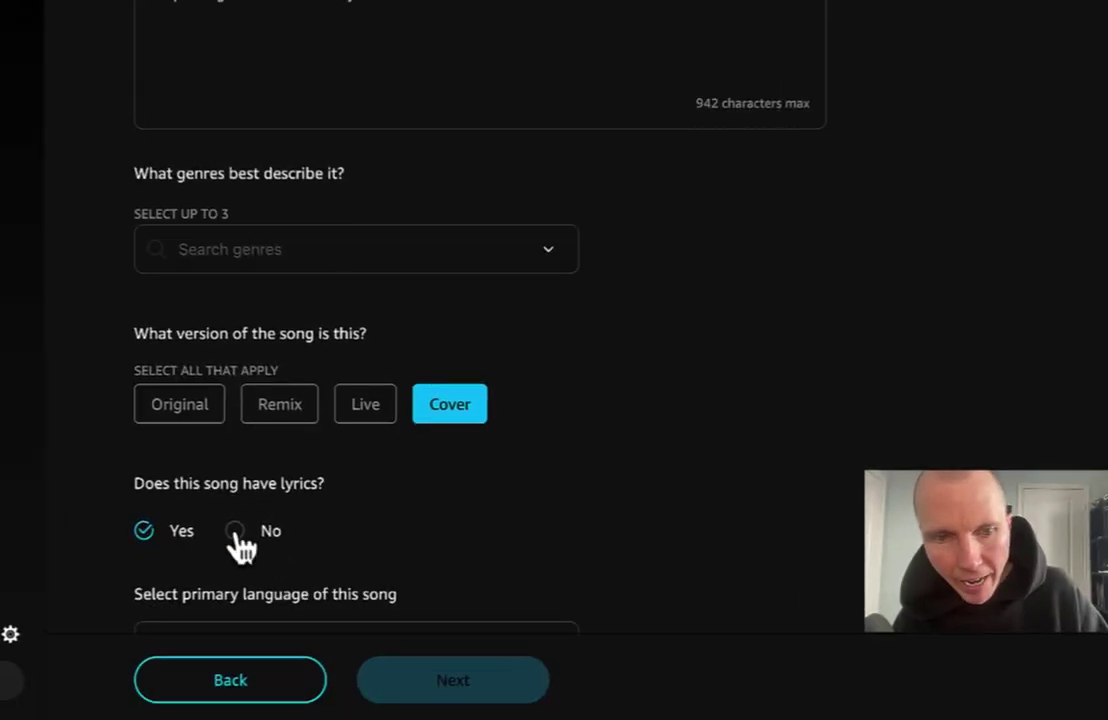
scroll(242, 545, down, 3)
click(290, 503)
text(eng)
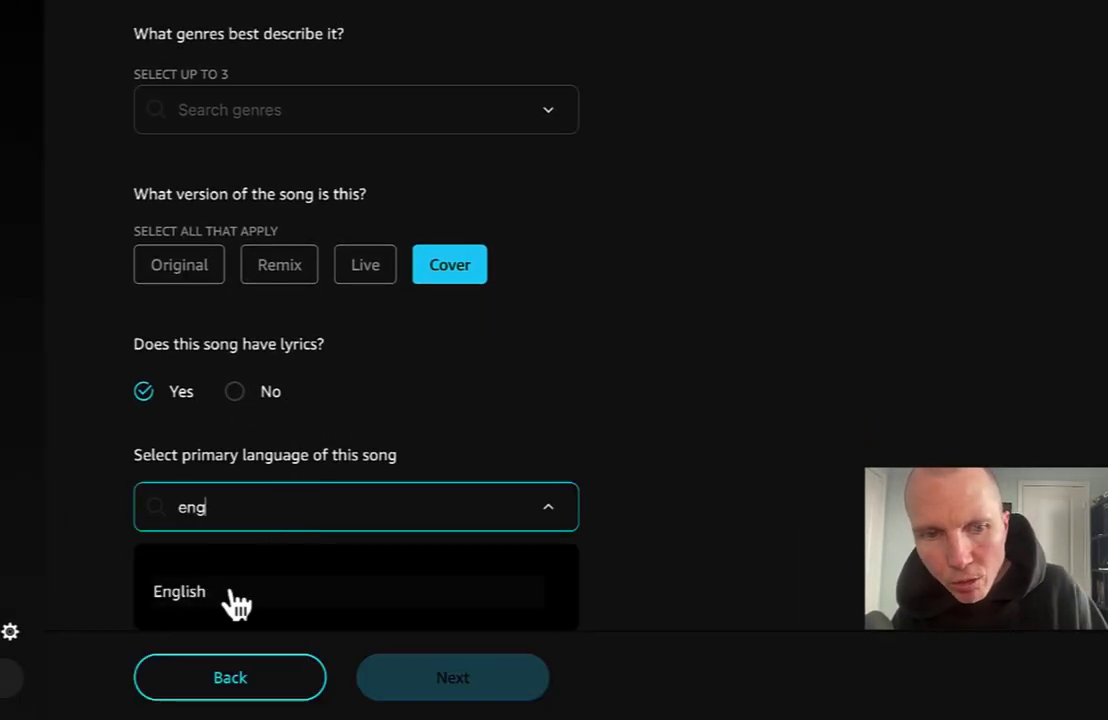
click(235, 600)
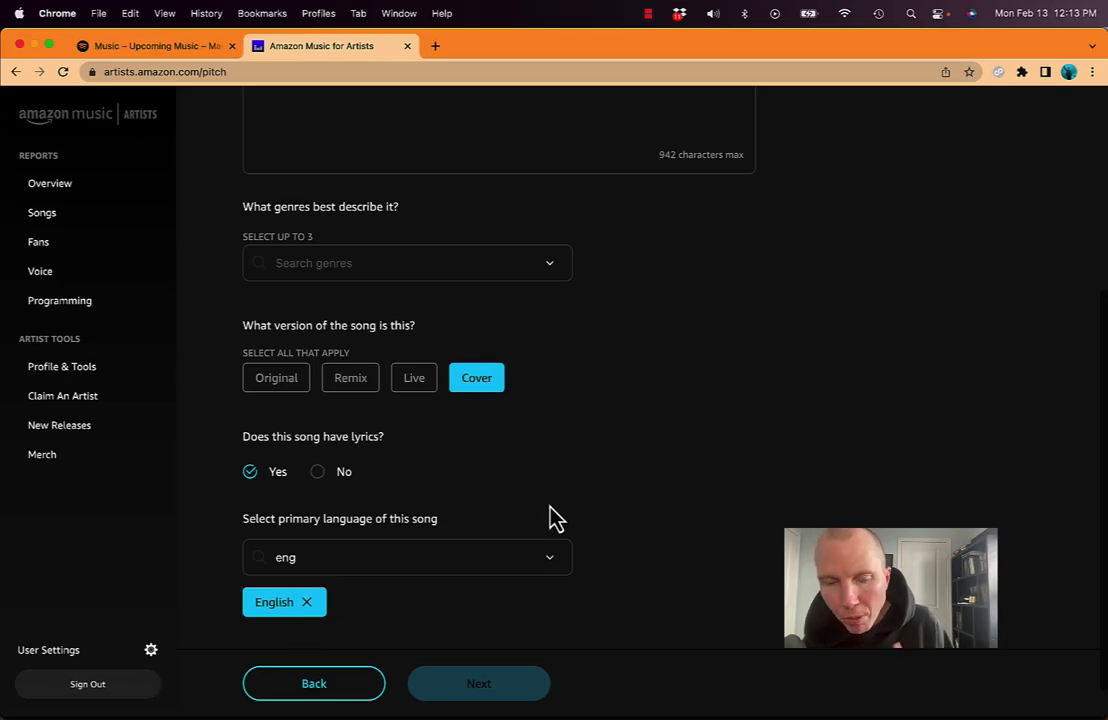
scroll(695, 341, up, 5)
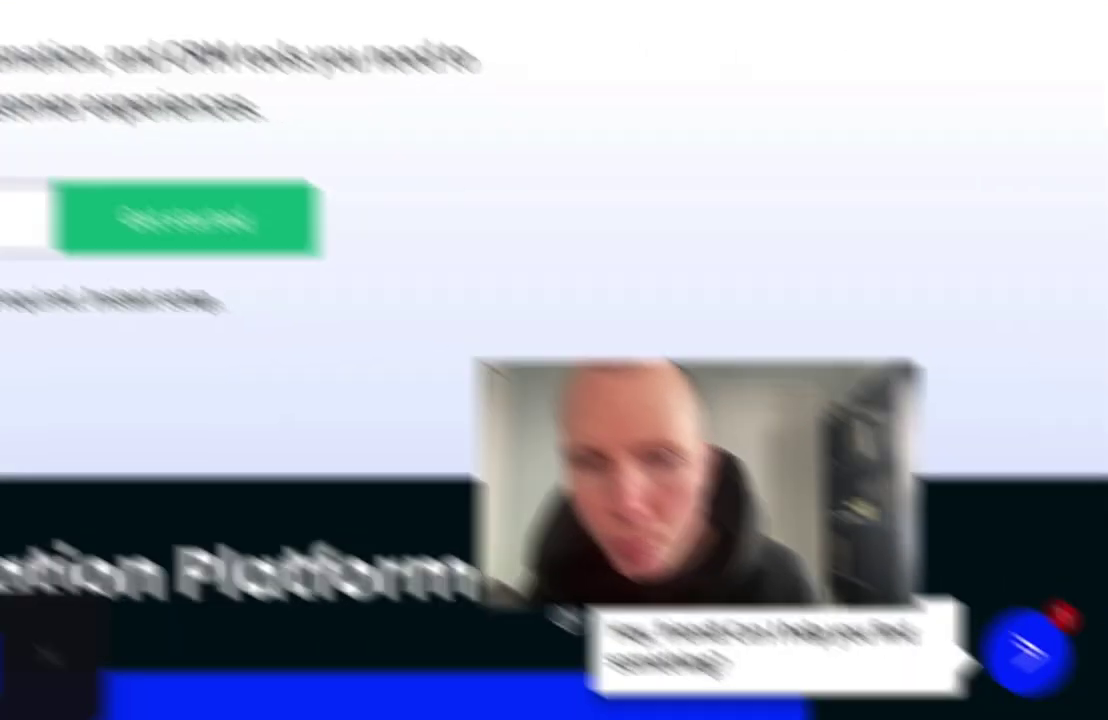
Step: Scroll through the ActiveCampaign homepage to review its email marketing features
scroll(400, 540, down, 3)
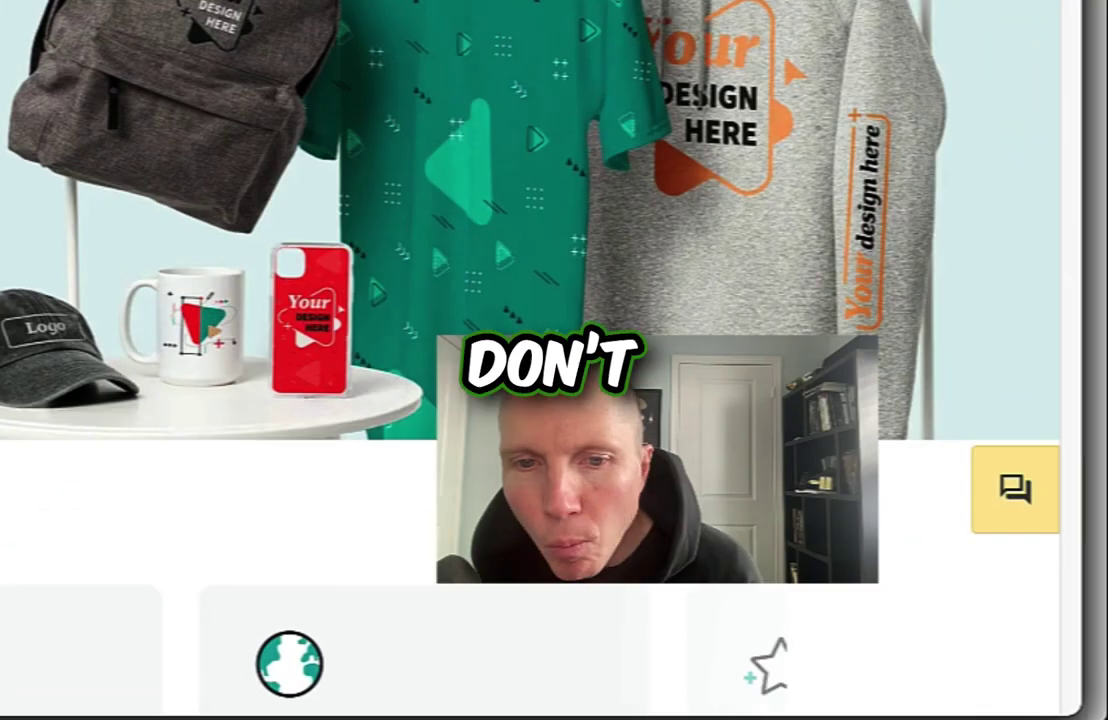
Step: Load more Printful product categories to see Footwear and Leggings, then scroll back up and open a new tab
scroll(460, 320, down, 5)
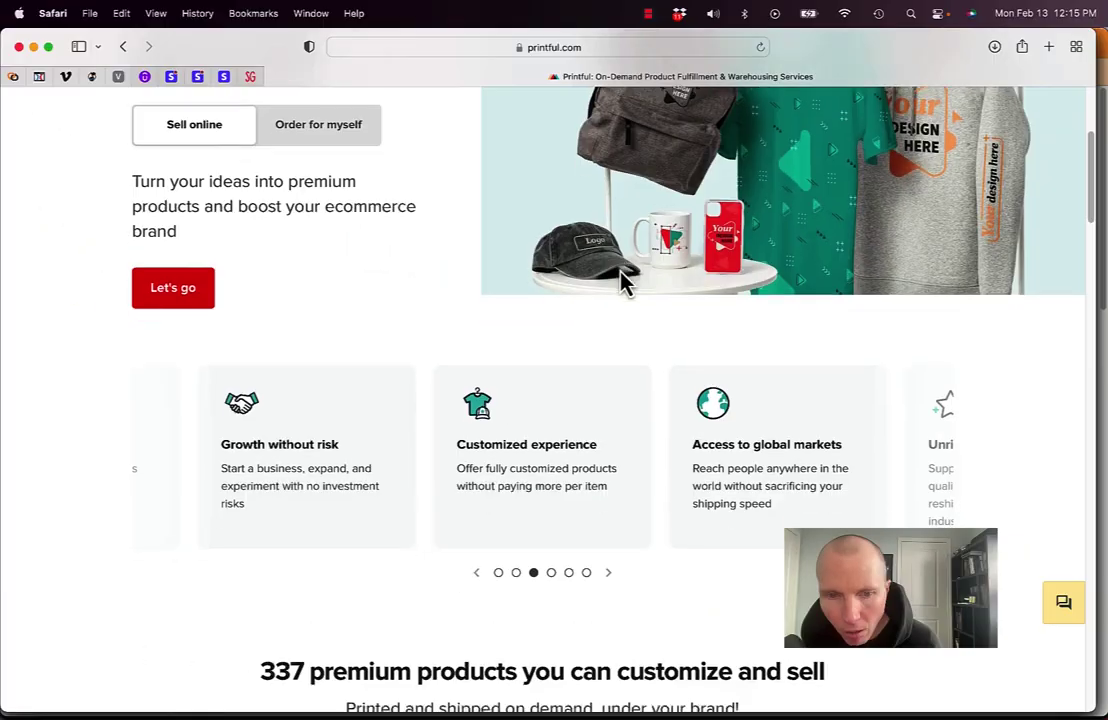
scroll(620, 280, down, 4)
scroll(620, 285, down, 5)
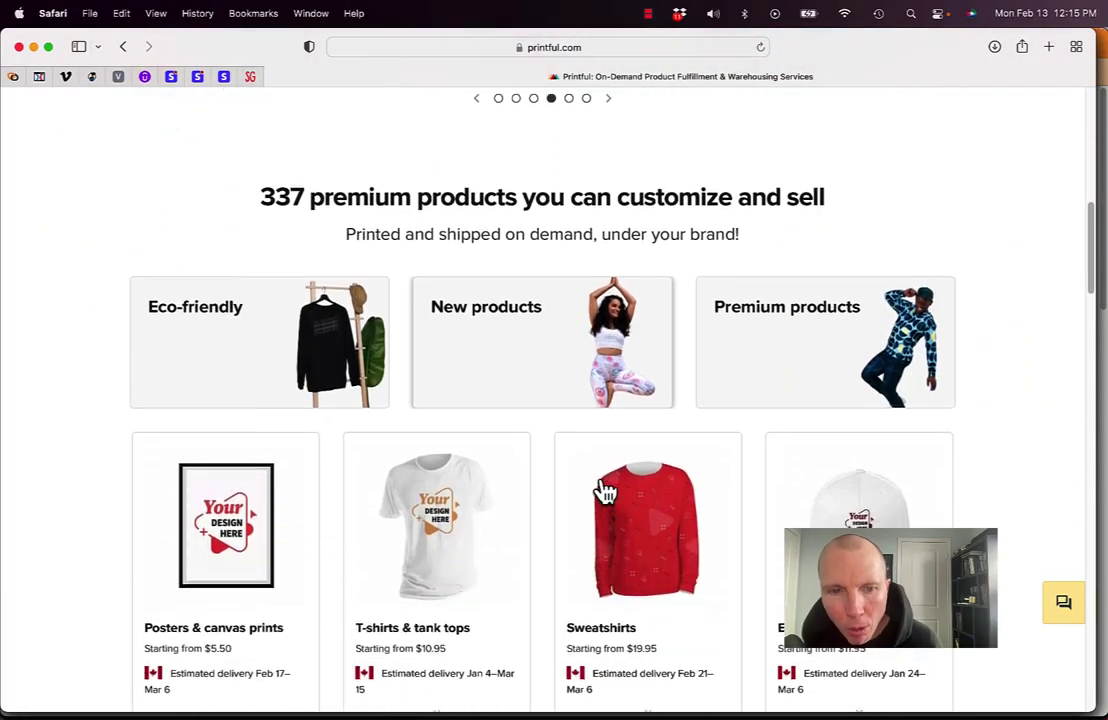
scroll(514, 452, down, 5)
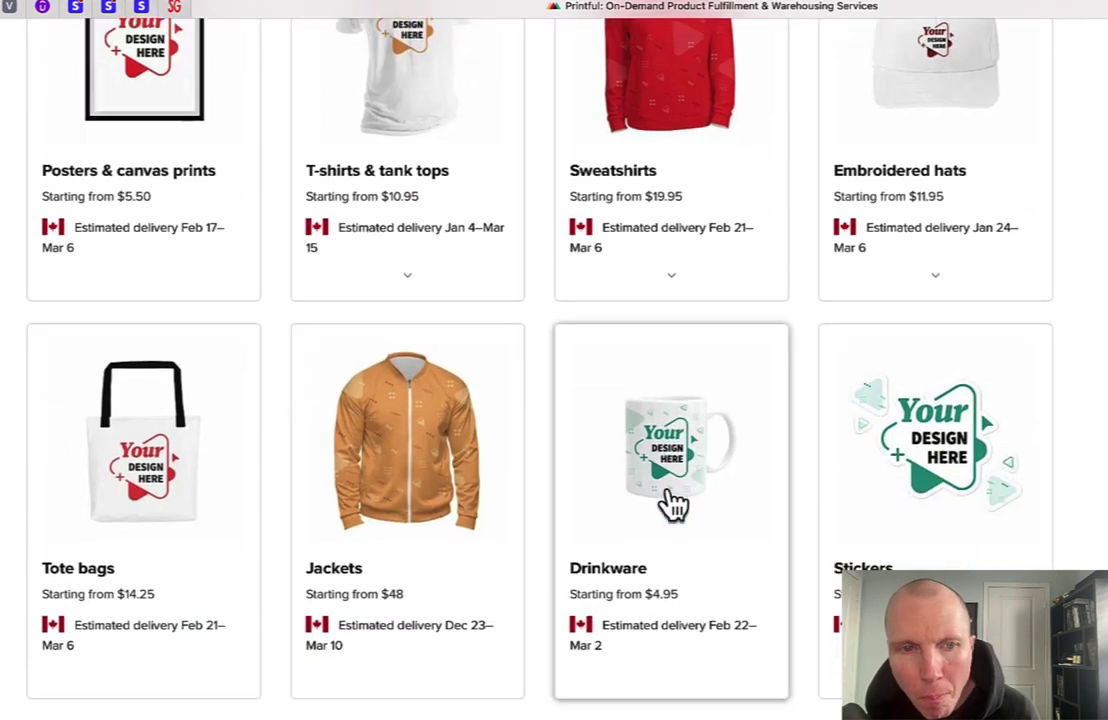
scroll(672, 505, down, 5)
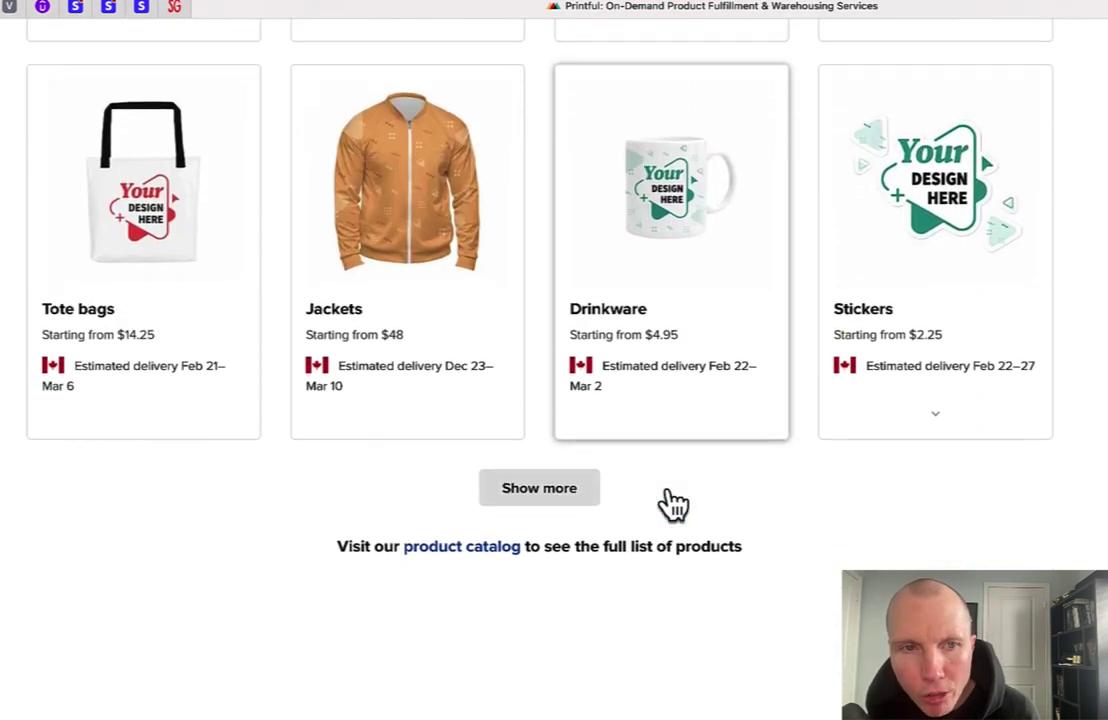
click(527, 482)
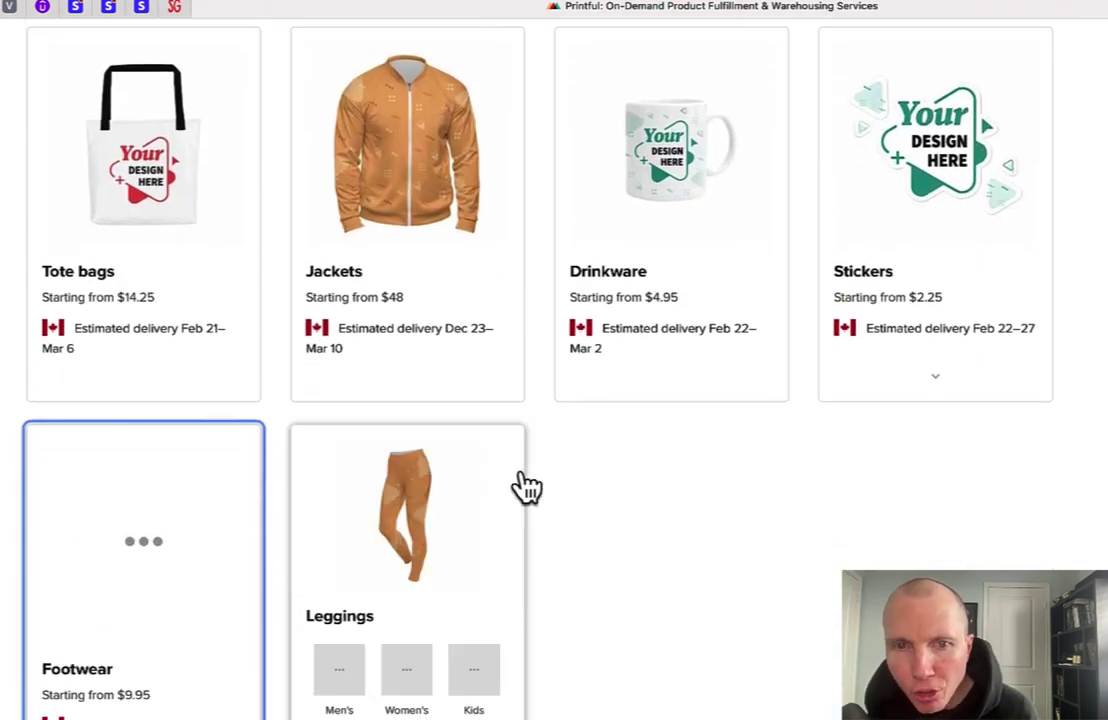
scroll(530, 490, down, 1)
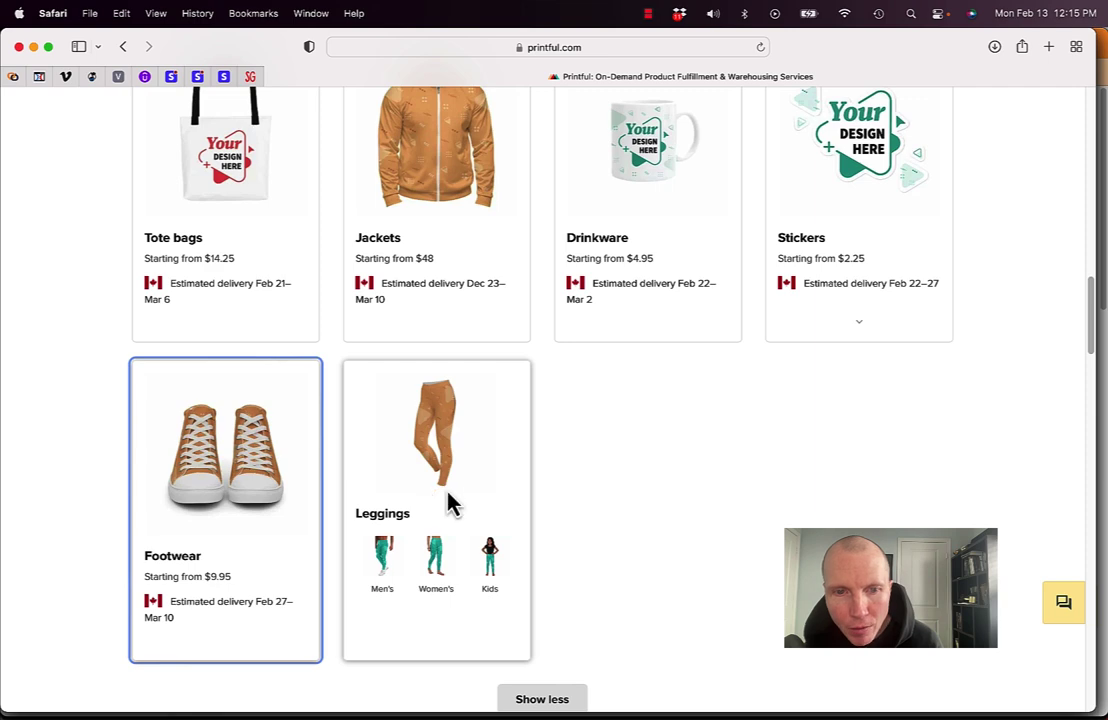
scroll(668, 401, up, 15)
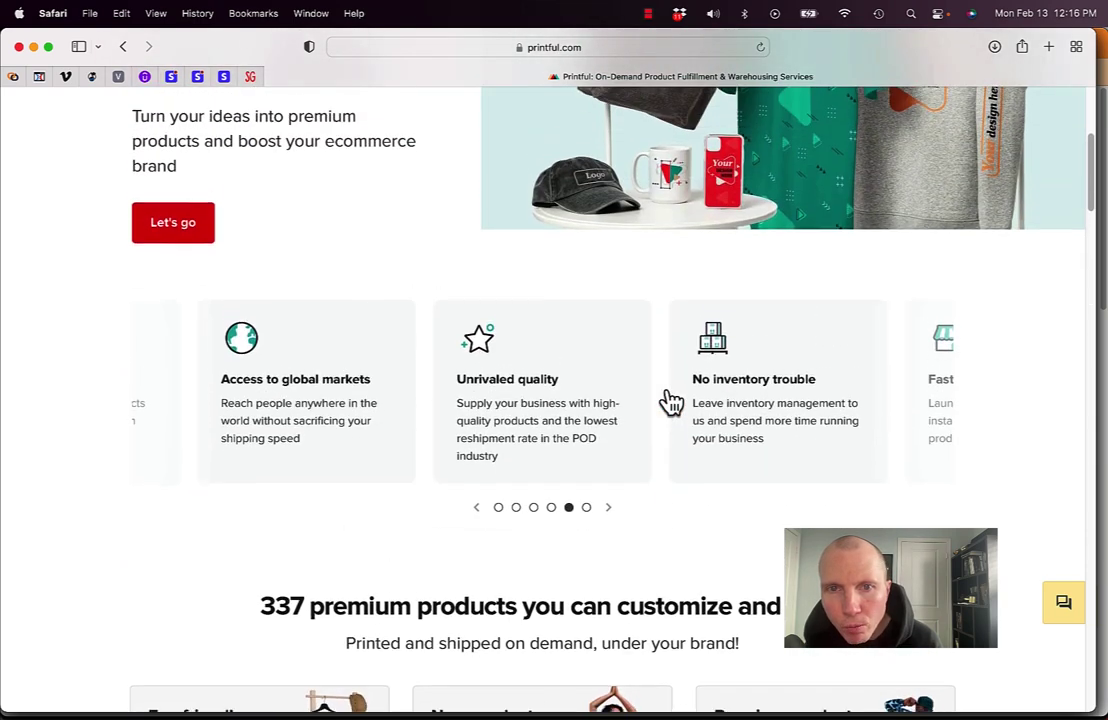
scroll(670, 401, up, 5)
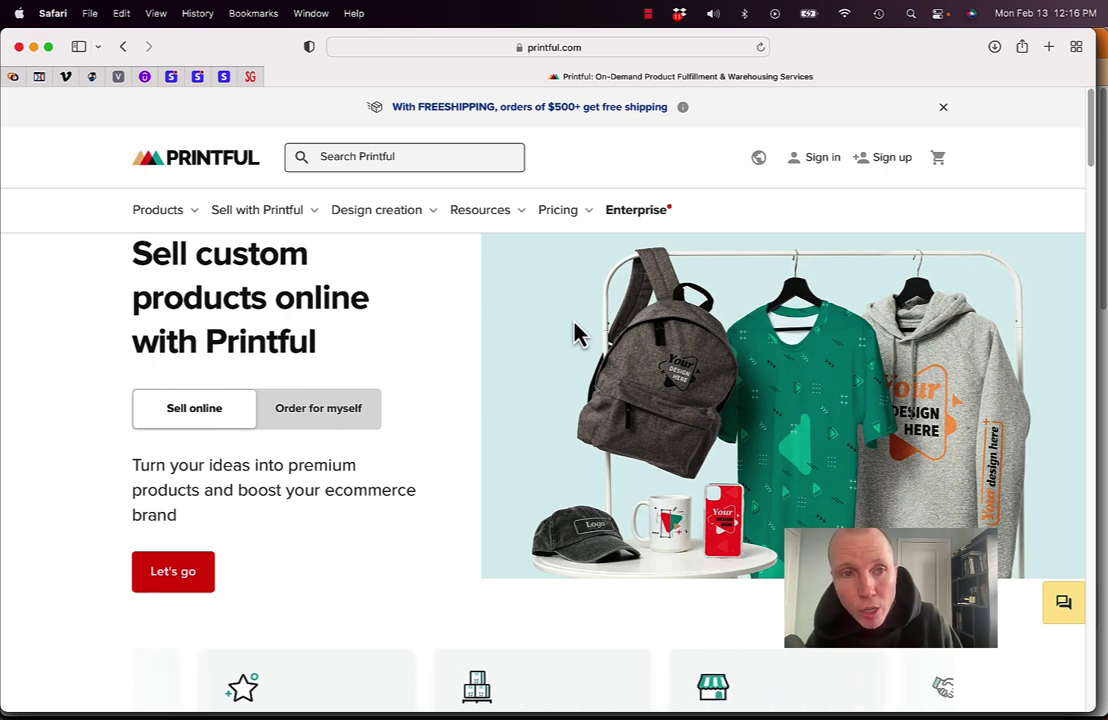
key(super+t)
Step: Go to manafestshop.com, dismiss the spin-to-win popup, and browse the store
text(manafestshop)
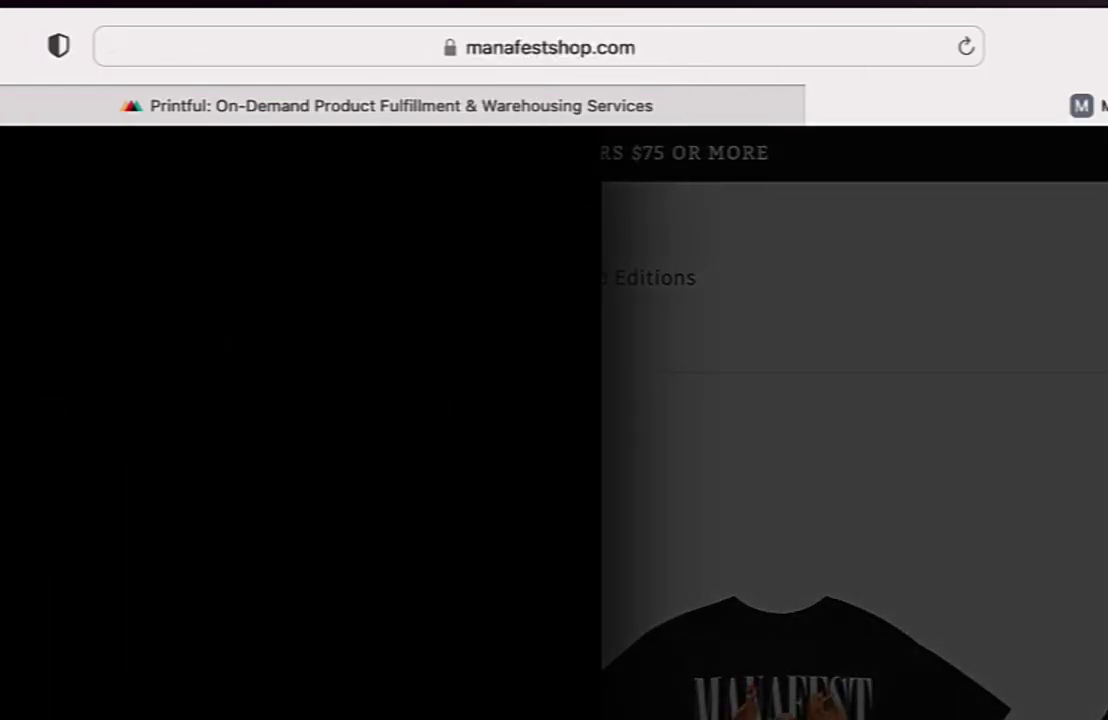
click(549, 549)
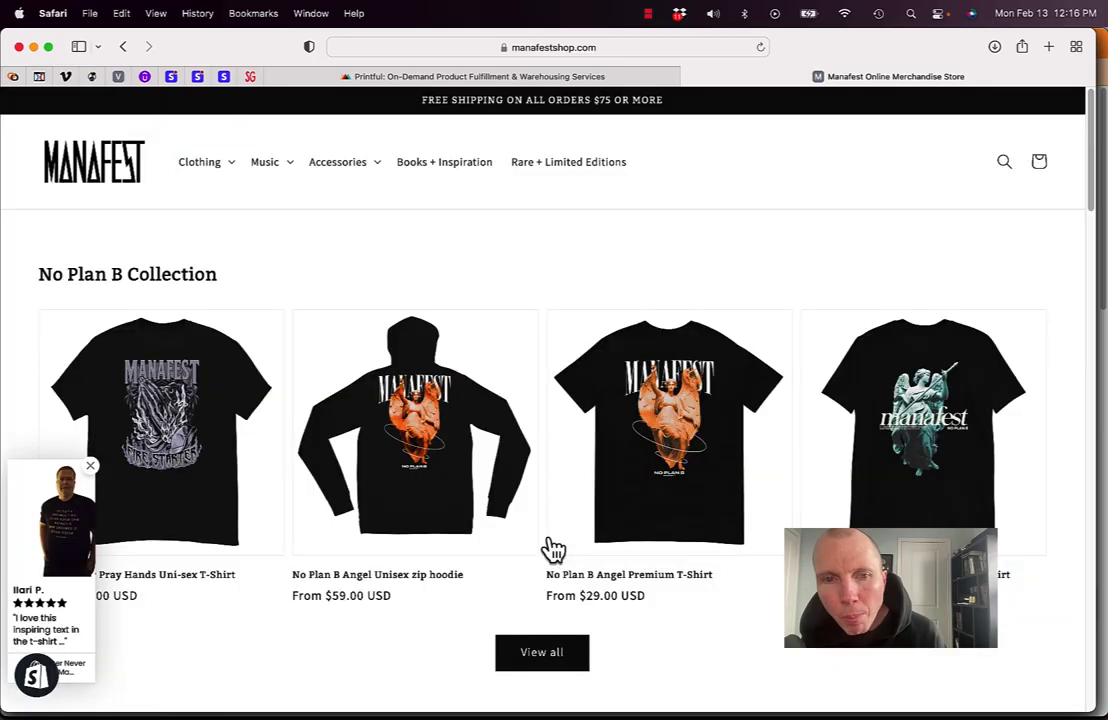
scroll(608, 398, down, 3)
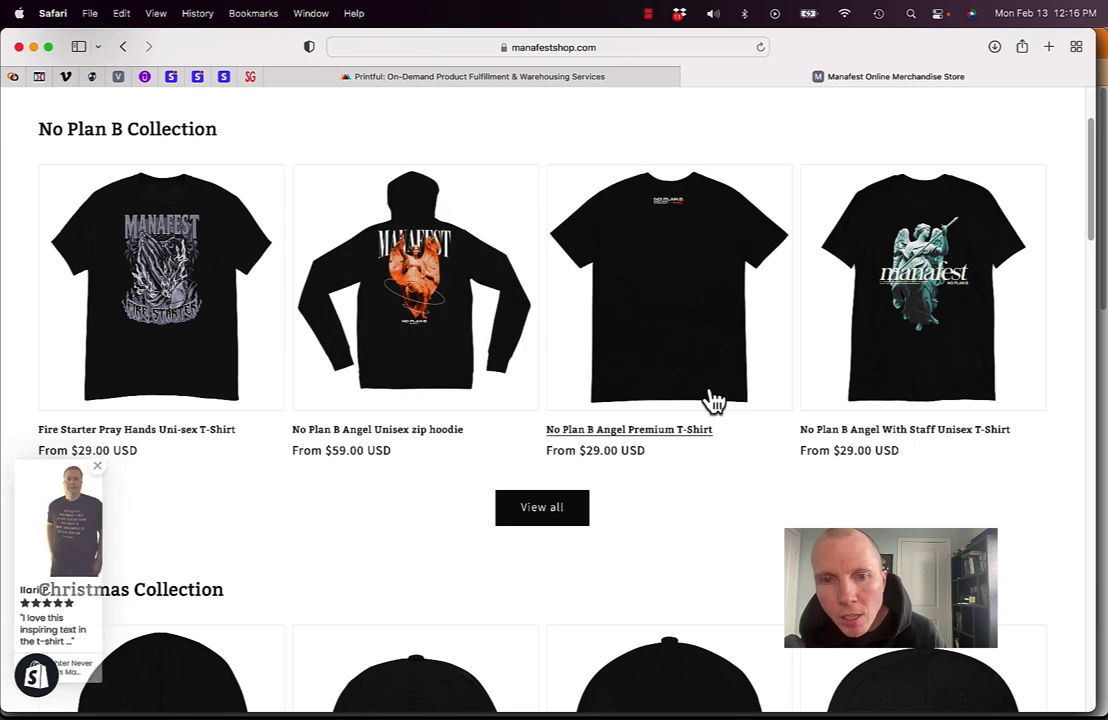
scroll(712, 401, down, 2)
scroll(705, 238, up, 5)
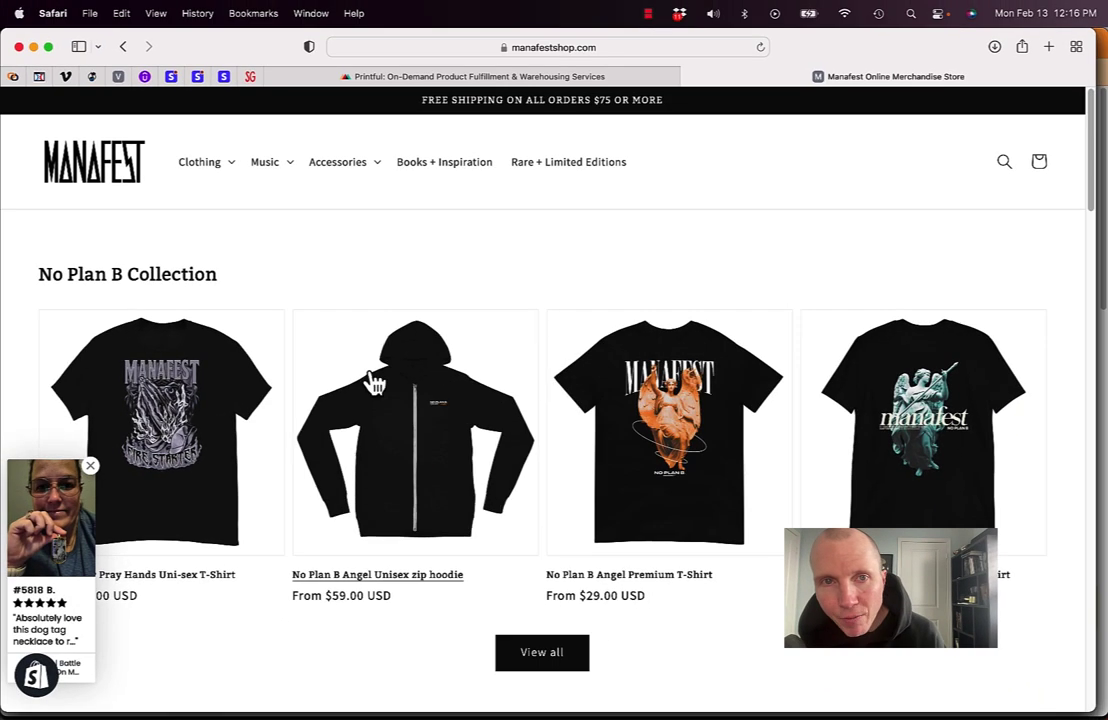
Step: Compare the Printful homepage with the No Plan B Angel Unisex zip hoodie product page
click(515, 79)
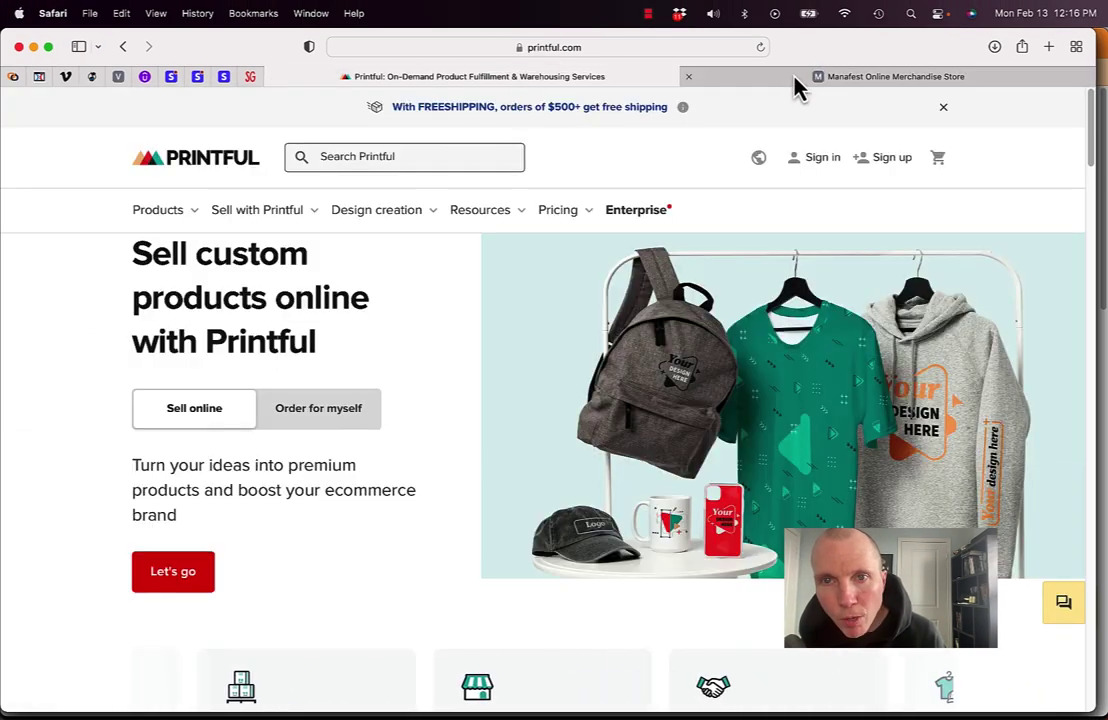
click(795, 78)
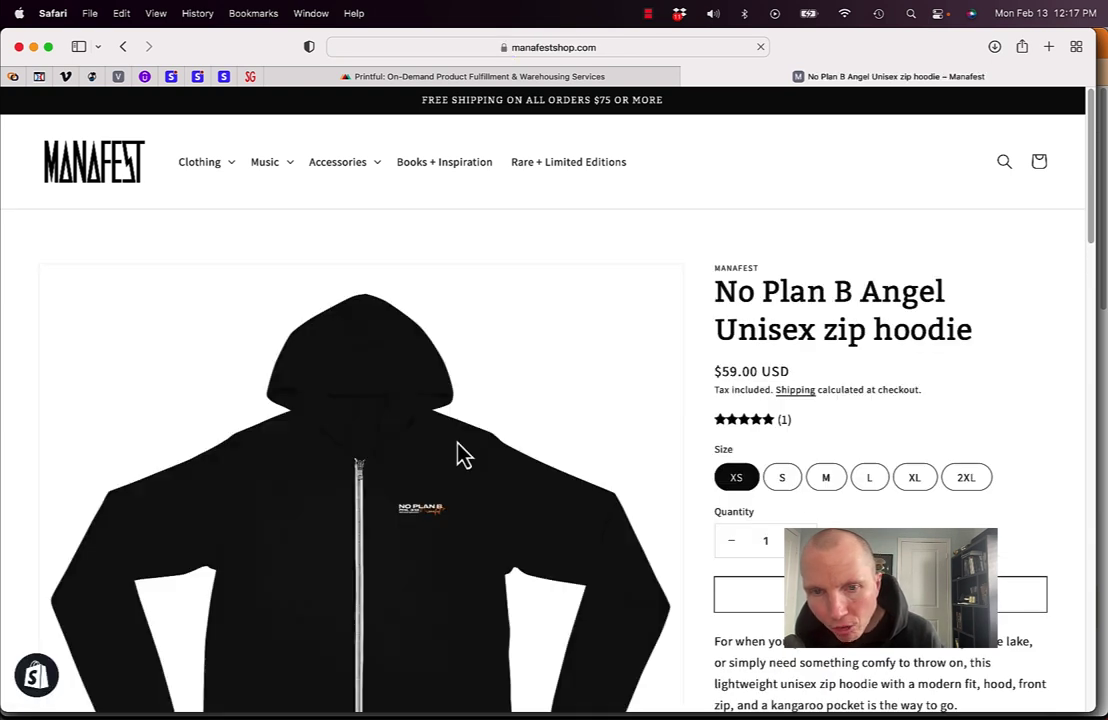
scroll(460, 453, down, 2)
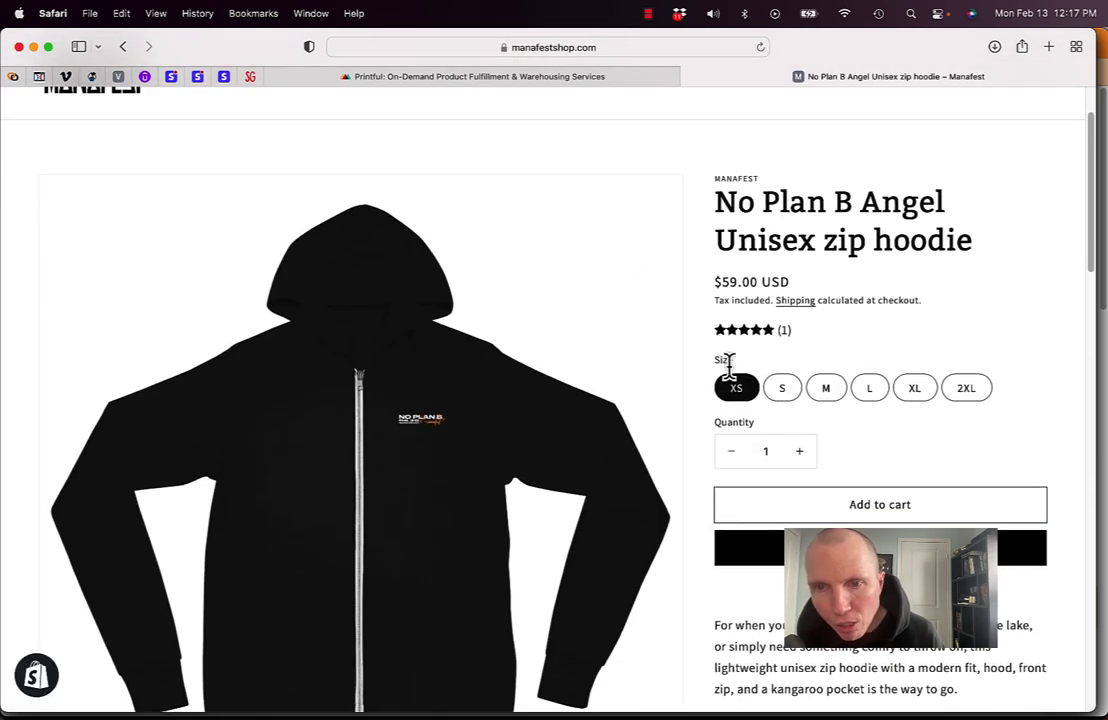
click(546, 78)
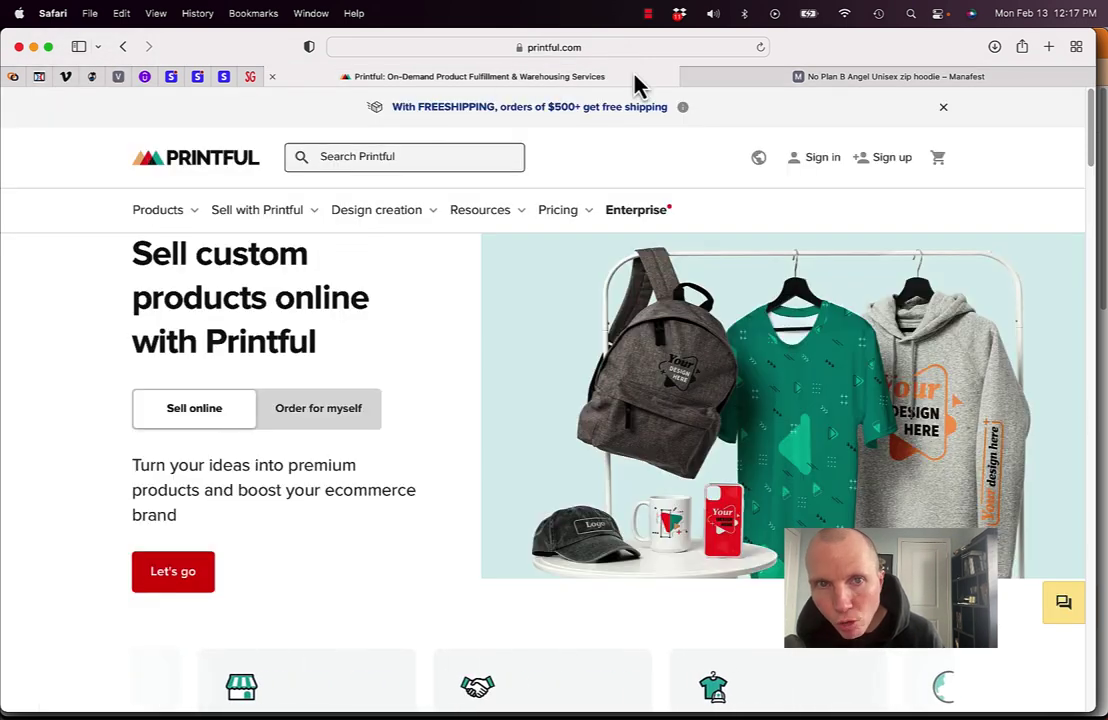
click(762, 78)
scroll(673, 371, down, 2)
scroll(673, 371, down, 5)
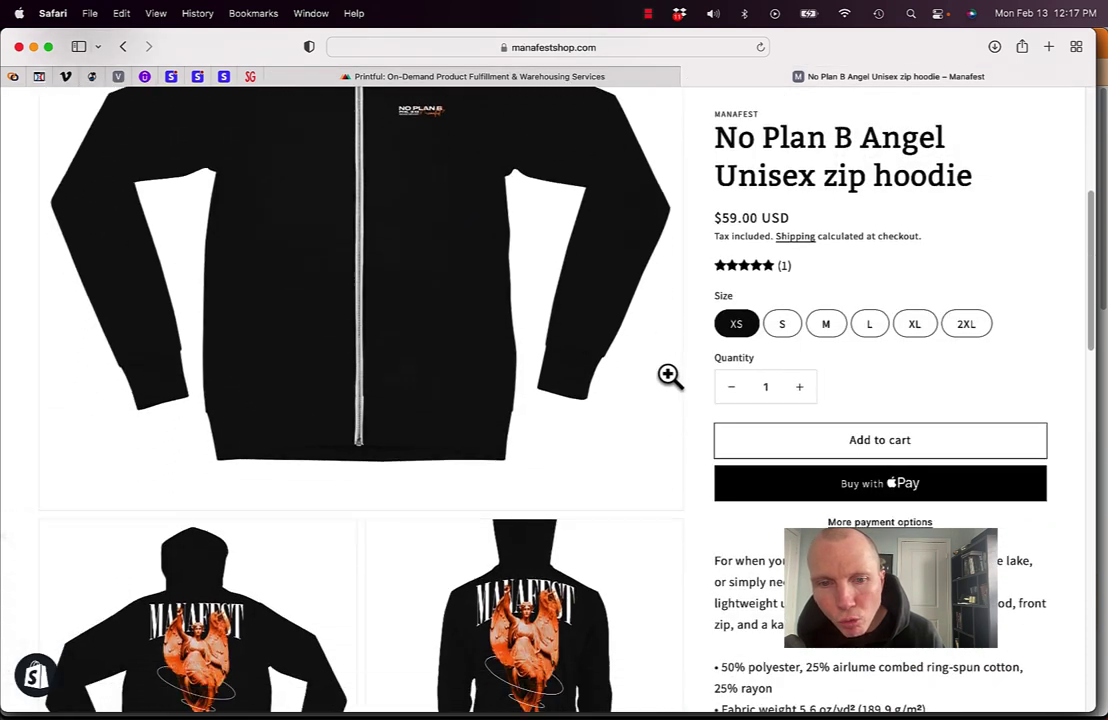
scroll(668, 374, up, 6)
scroll(668, 374, up, 2)
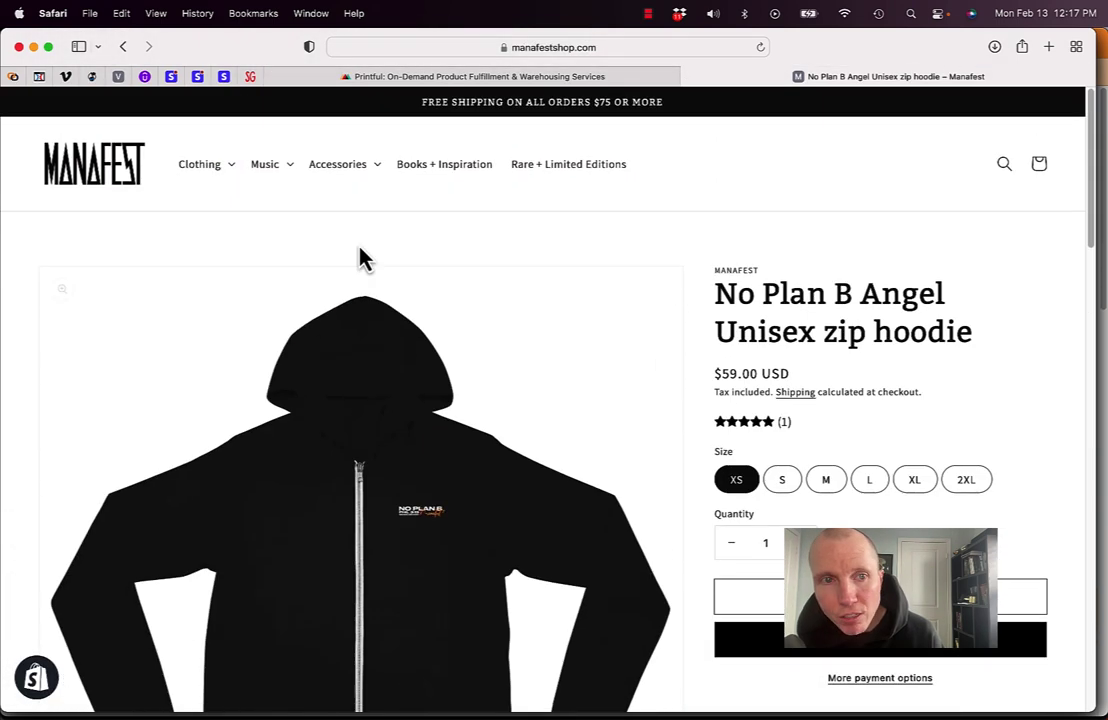
Step: Return to the Manafest store homepage via the logo, then bring Spotify to the front
click(84, 180)
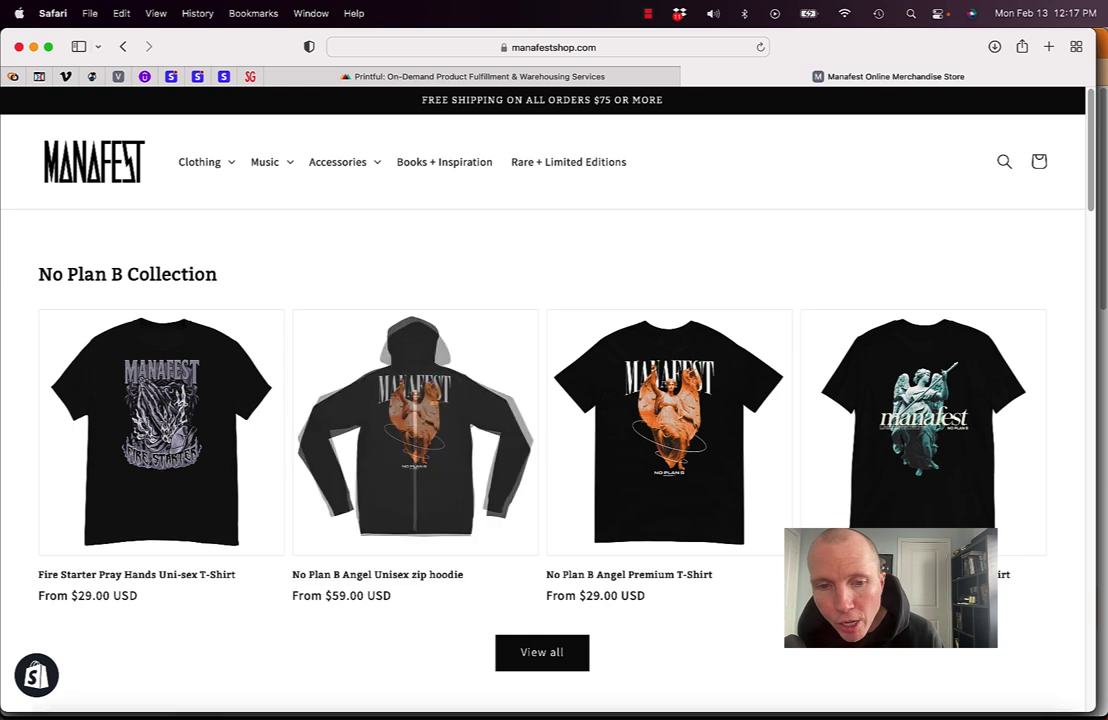
mouse_move(537, 695)
click(686, 700)
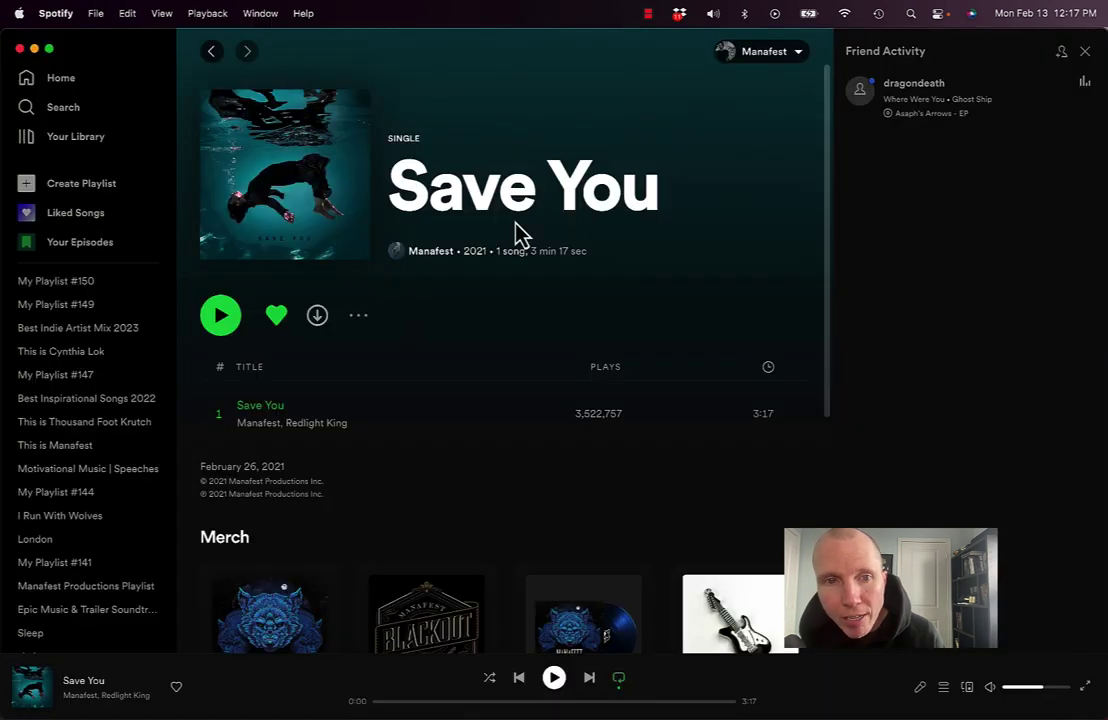
Step: From Manafest's artist Merch shelf, open the $29.00 No Plan B Angel Premium T-Shirt page
click(432, 252)
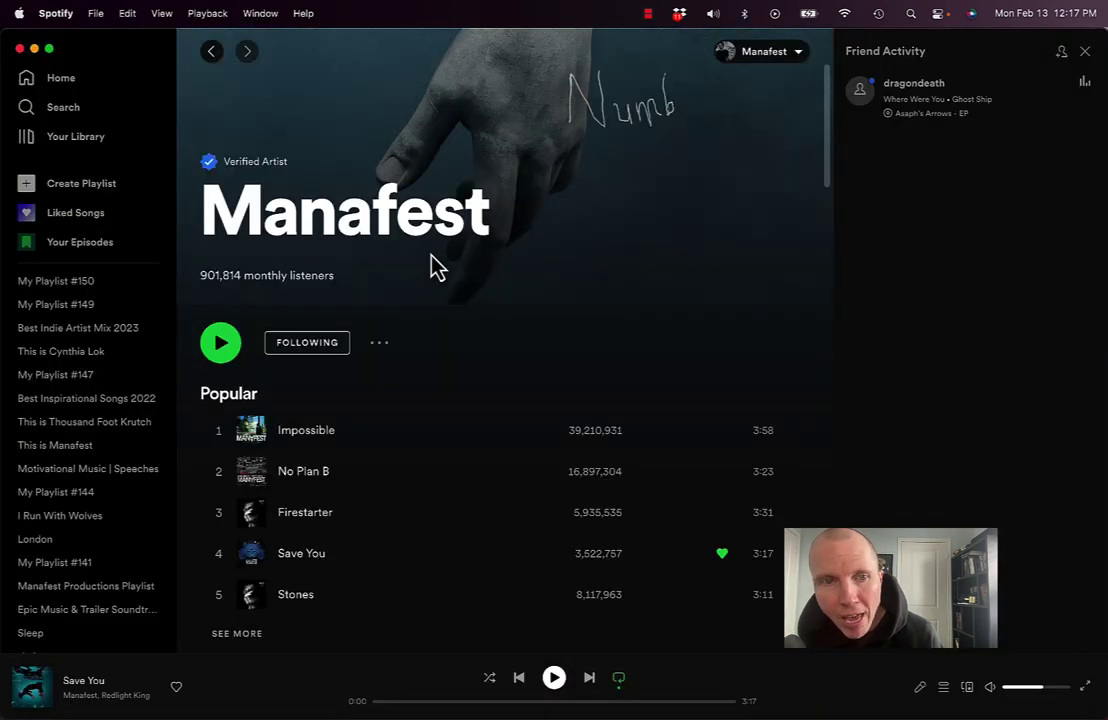
scroll(462, 276, down, 5)
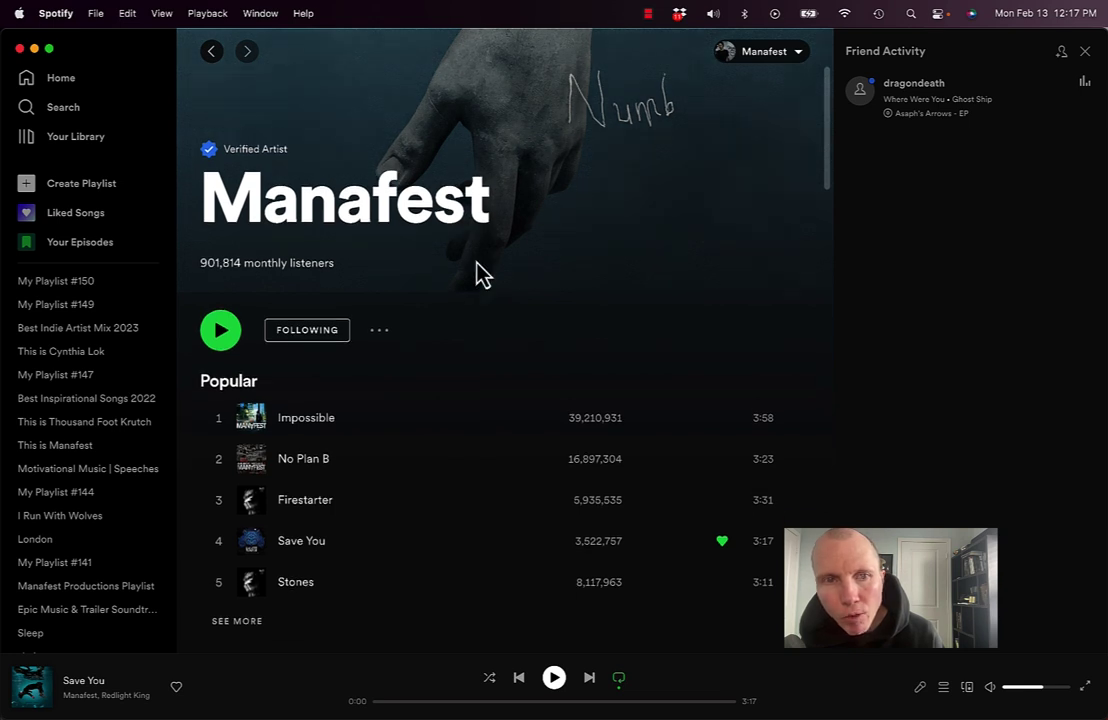
scroll(462, 276, down, 15)
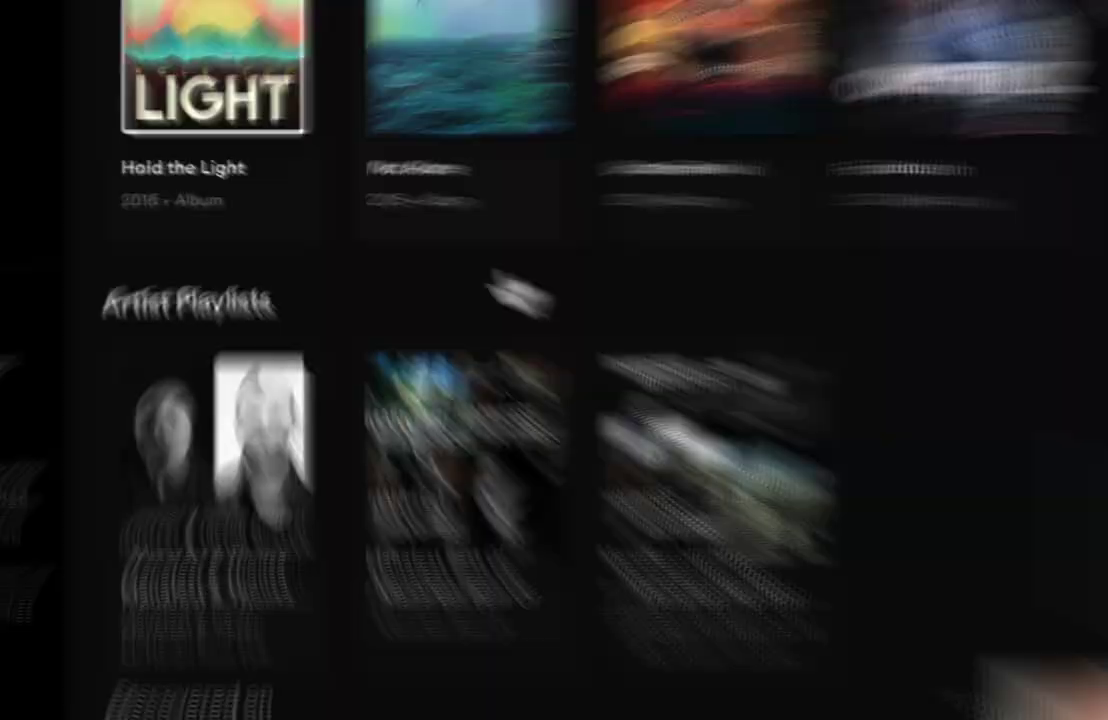
scroll(518, 295, down, 10)
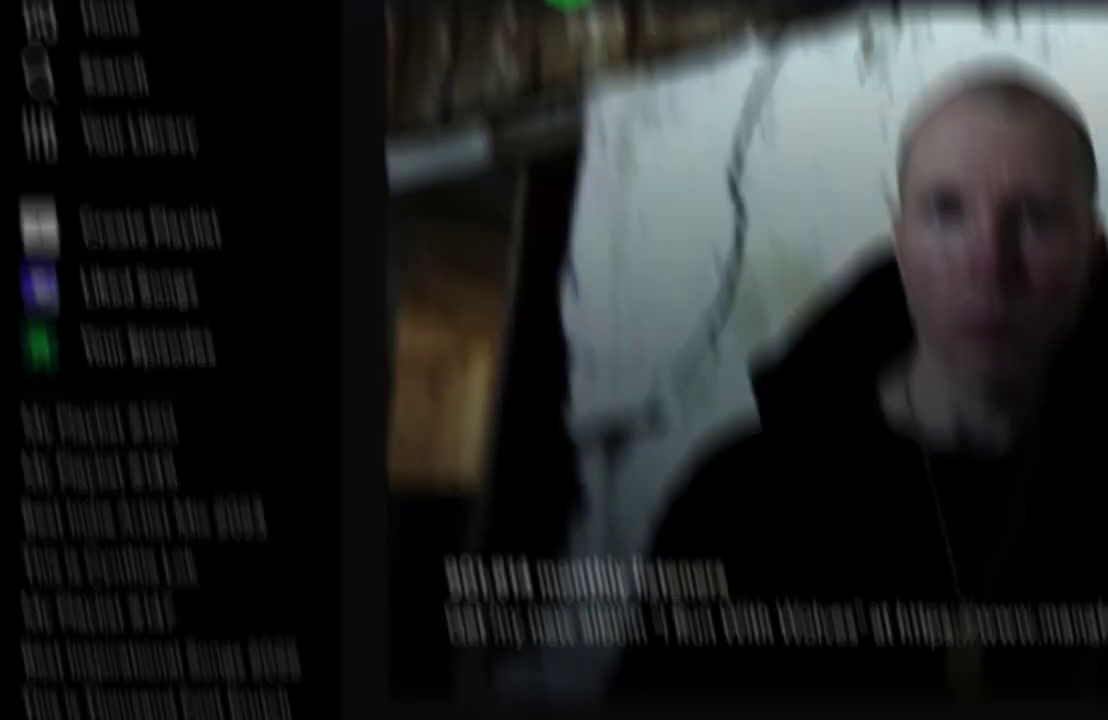
scroll(465, 425, down, 3)
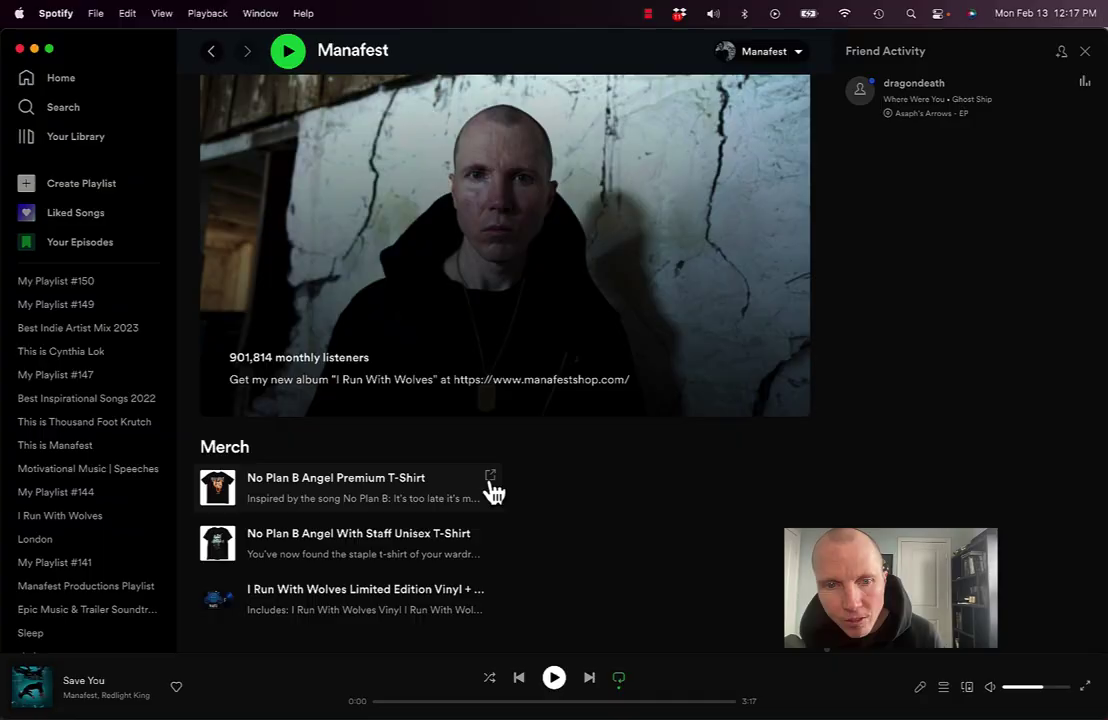
click(895, 418)
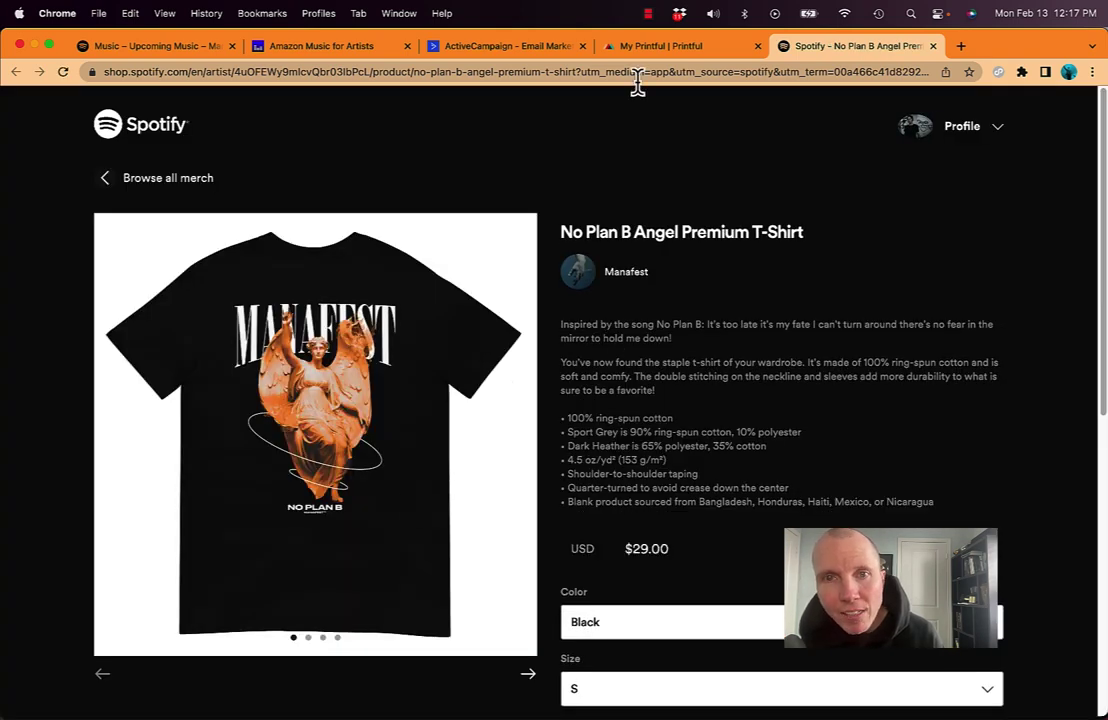
click(665, 52)
click(836, 52)
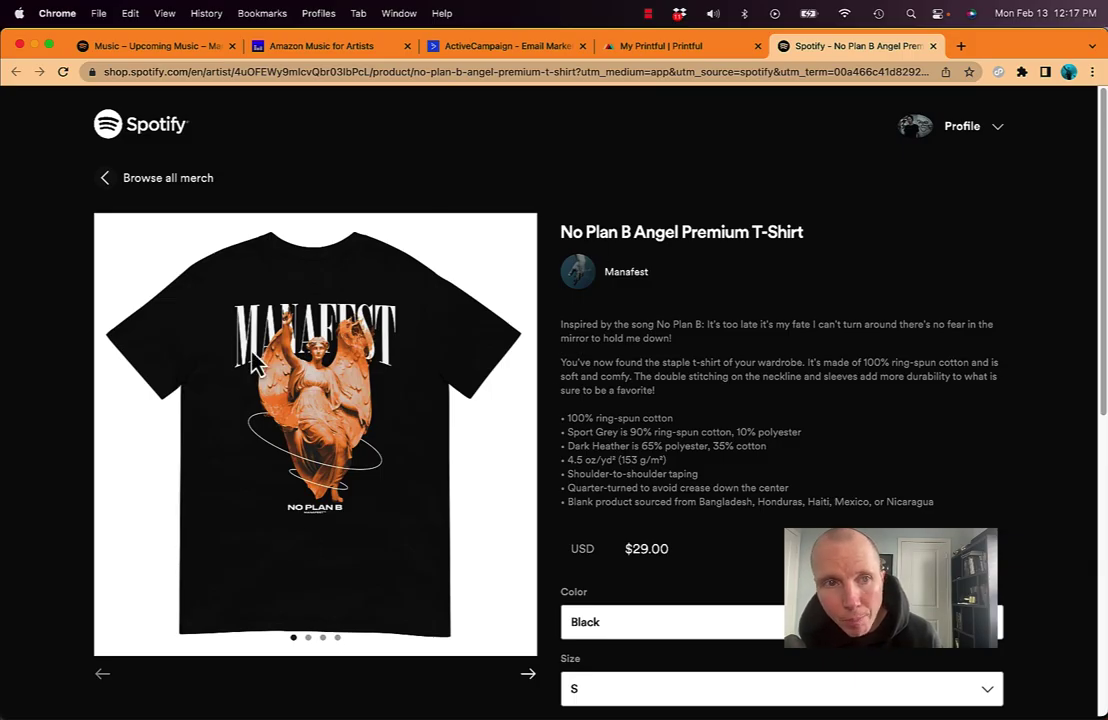
click(670, 46)
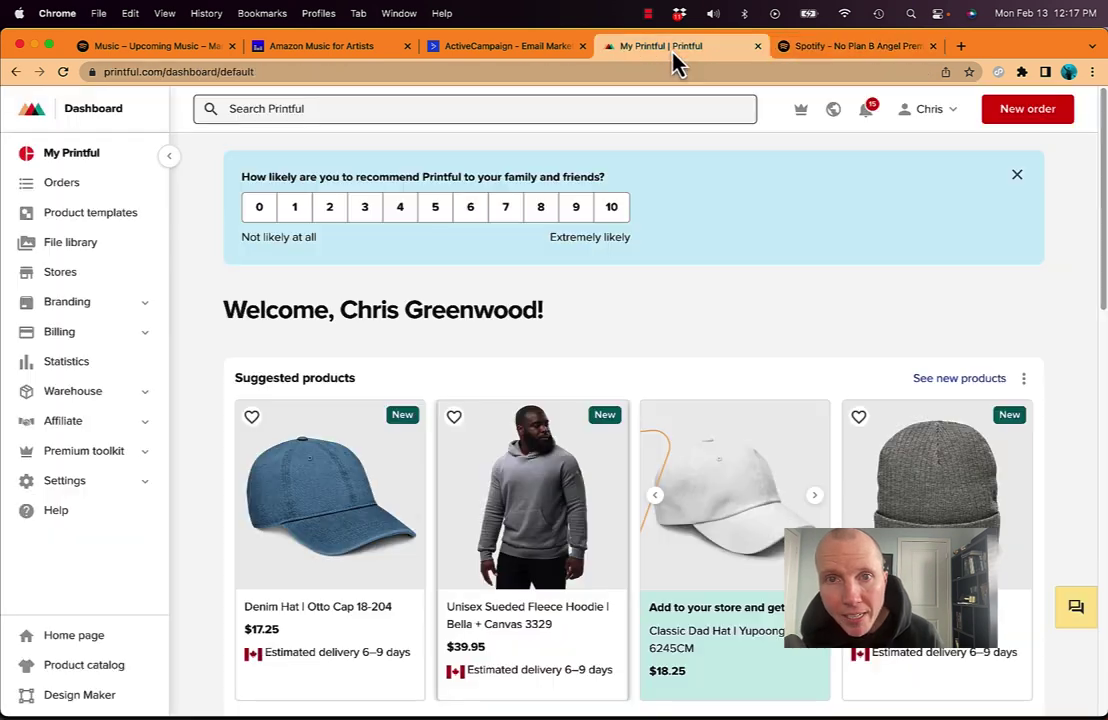
click(826, 46)
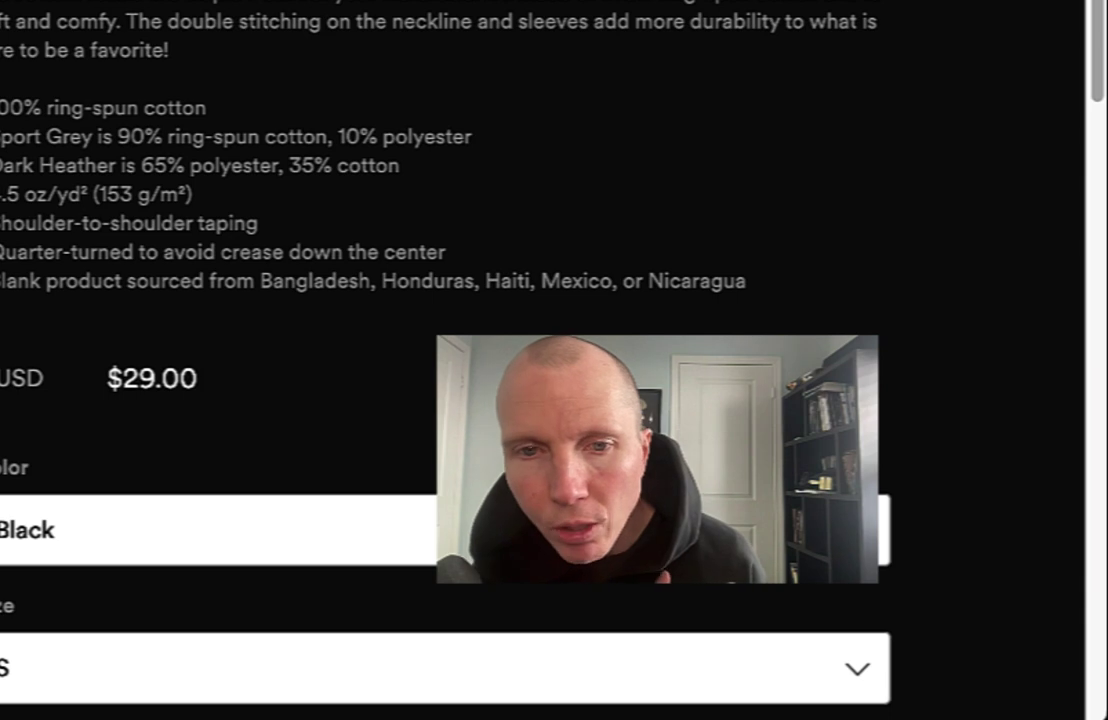